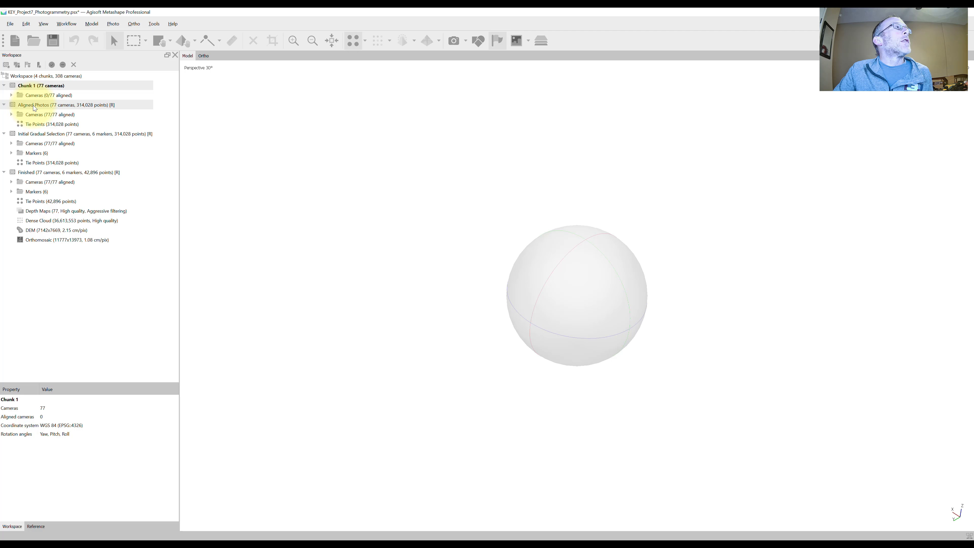
- Activate the Aligned Photos chunk and review its camera list and the alignment parameters of its tie points
double_click(37, 105)
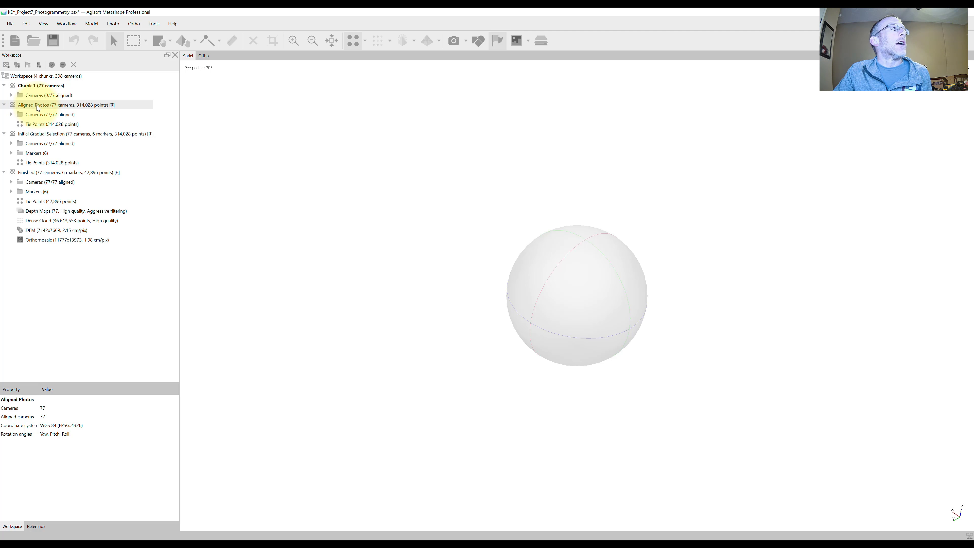
click(12, 114)
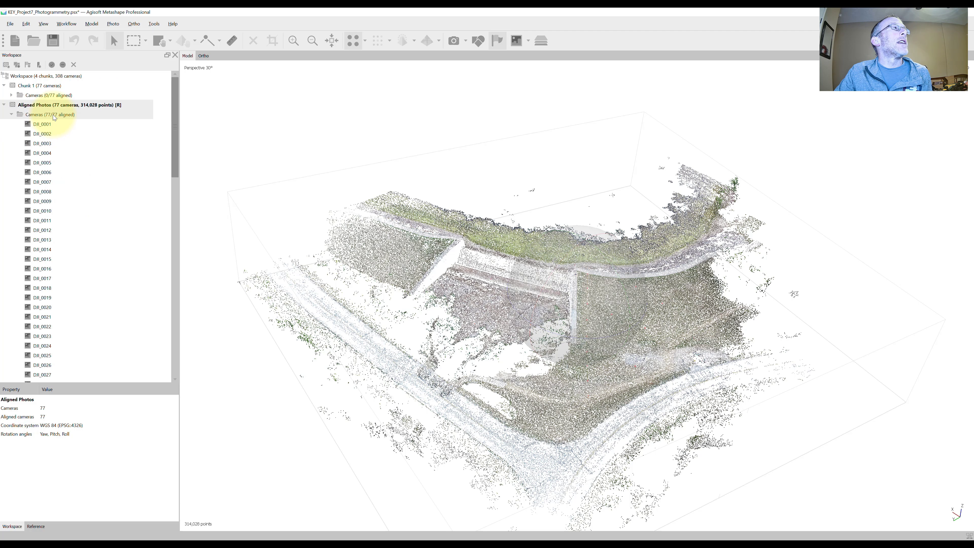
click(12, 115)
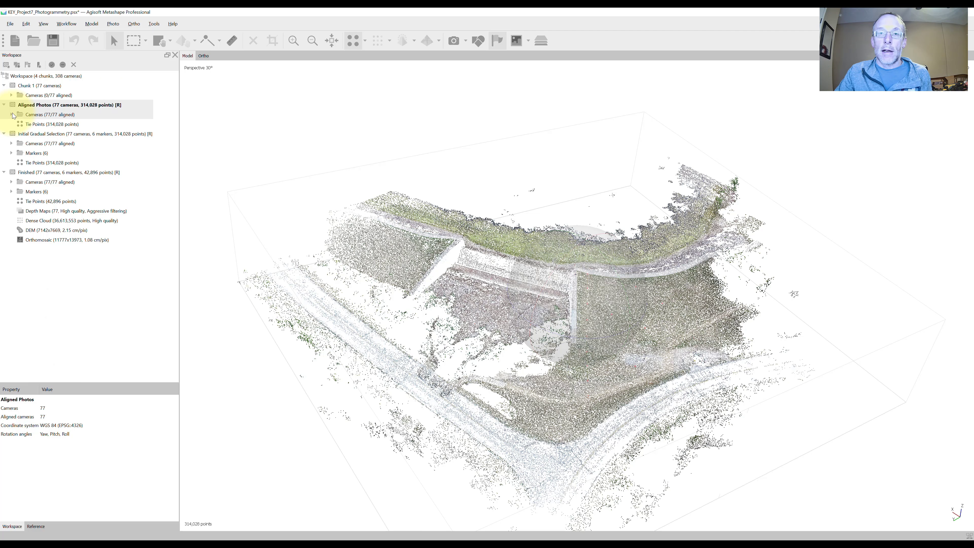
click(68, 24)
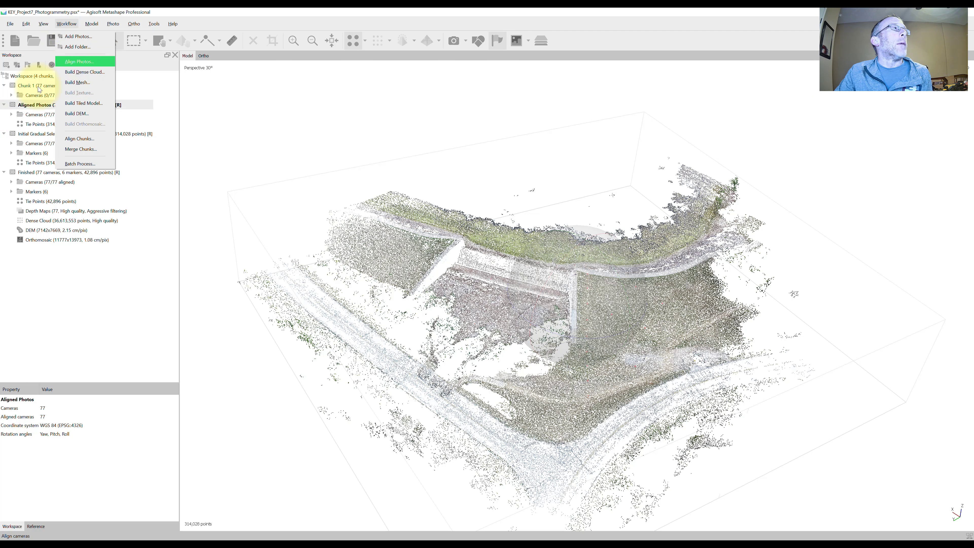
click(40, 125)
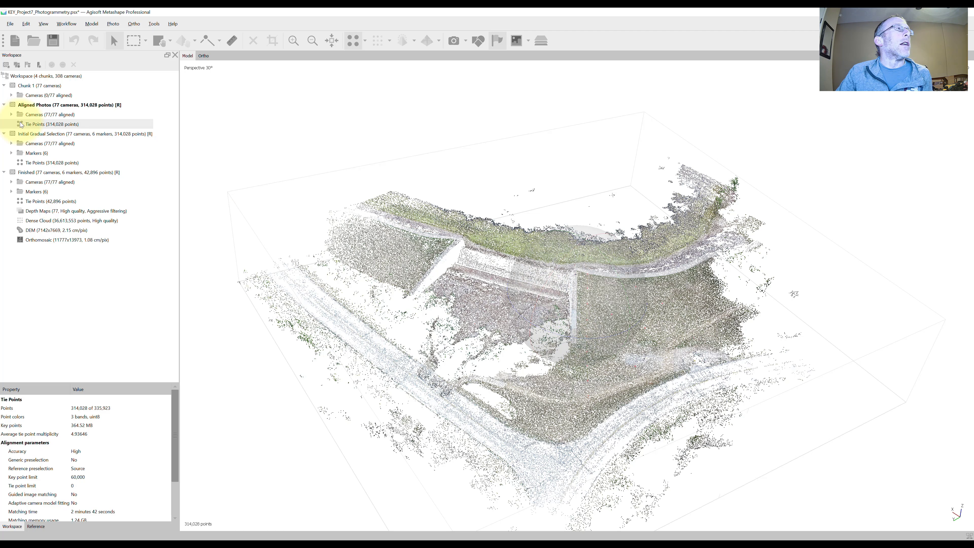
- Examine the Aligned Photos tie point cloud from oblique and overhead angles, resetting the view in between
drag(668, 310, 641, 315)
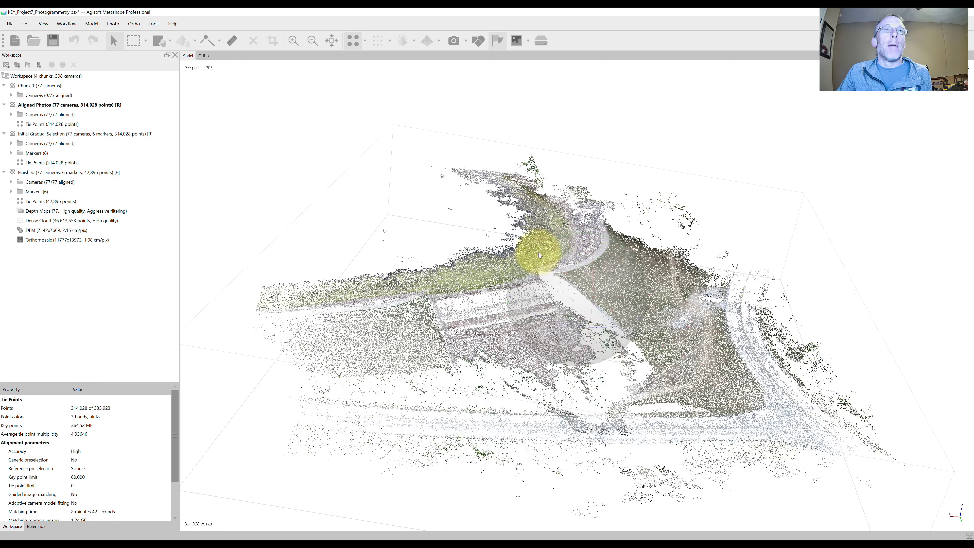
drag(593, 261, 615, 253)
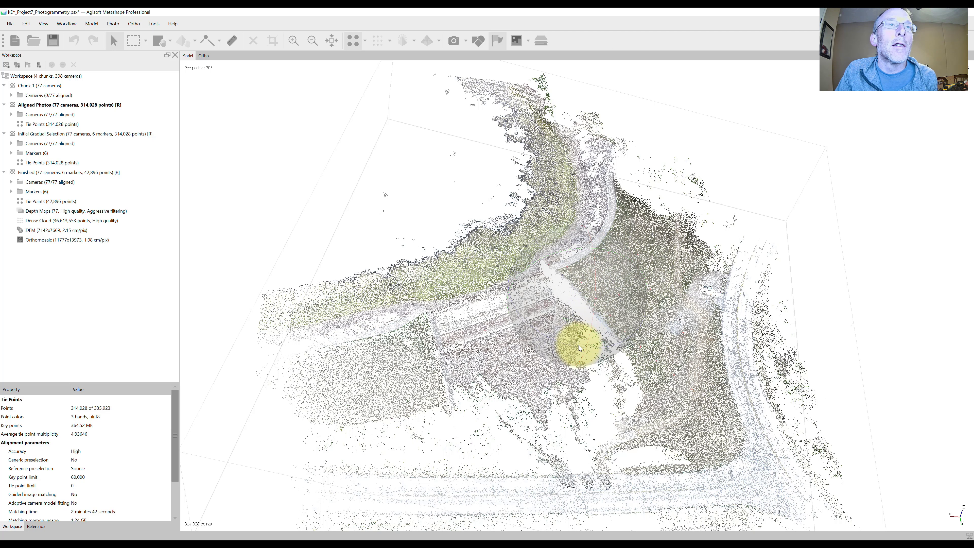
drag(580, 348, 580, 350)
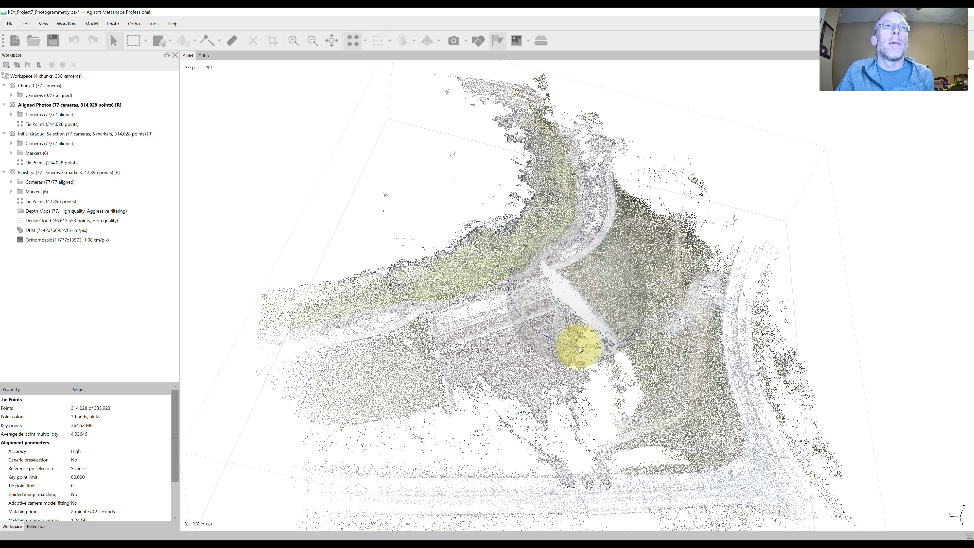
drag(578, 347, 600, 299)
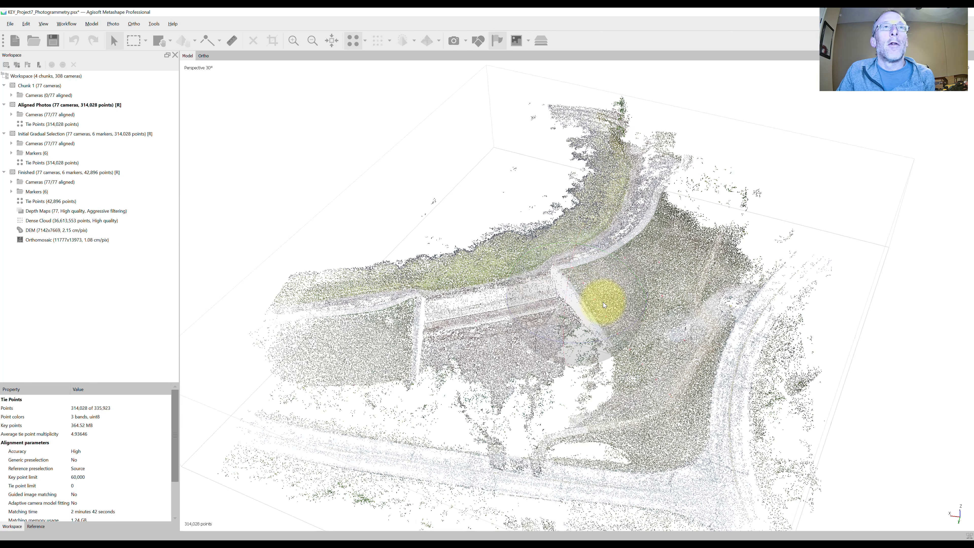
mouse_move(598, 304)
mouse_down()
mouse_move(598, 281)
mouse_move(612, 275)
mouse_move(621, 296)
mouse_move(597, 309)
mouse_move(574, 294)
mouse_move(571, 278)
mouse_move(607, 249)
mouse_move(626, 266)
mouse_move(577, 303)
mouse_move(595, 265)
mouse_move(596, 221)
mouse_move(604, 273)
mouse_move(590, 310)
mouse_move(591, 296)
mouse_up()
scroll(591, 296, down, 5)
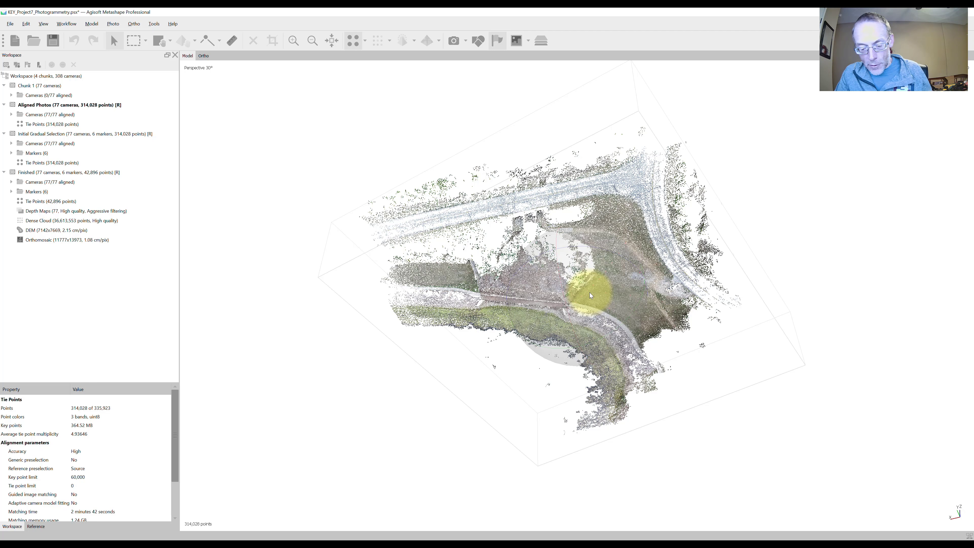
key(0)
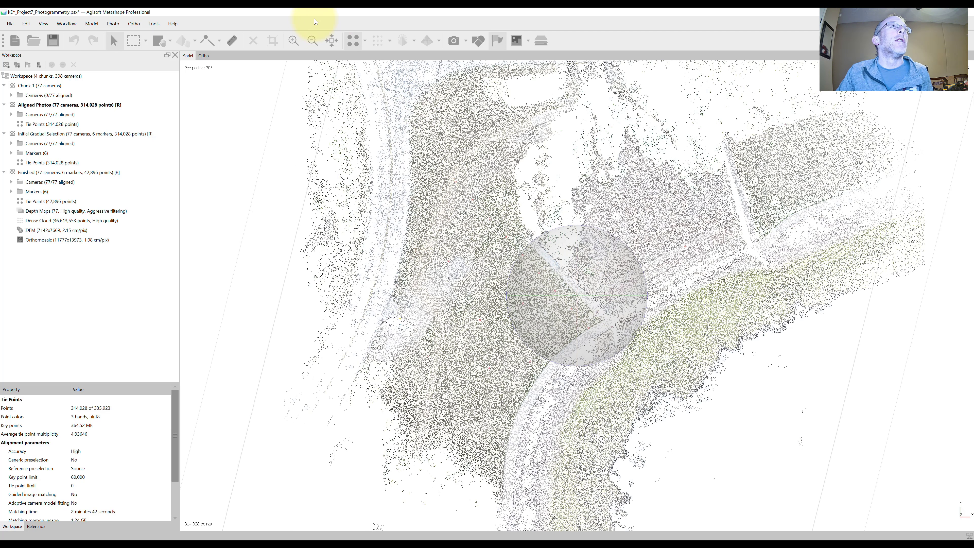
click(331, 40)
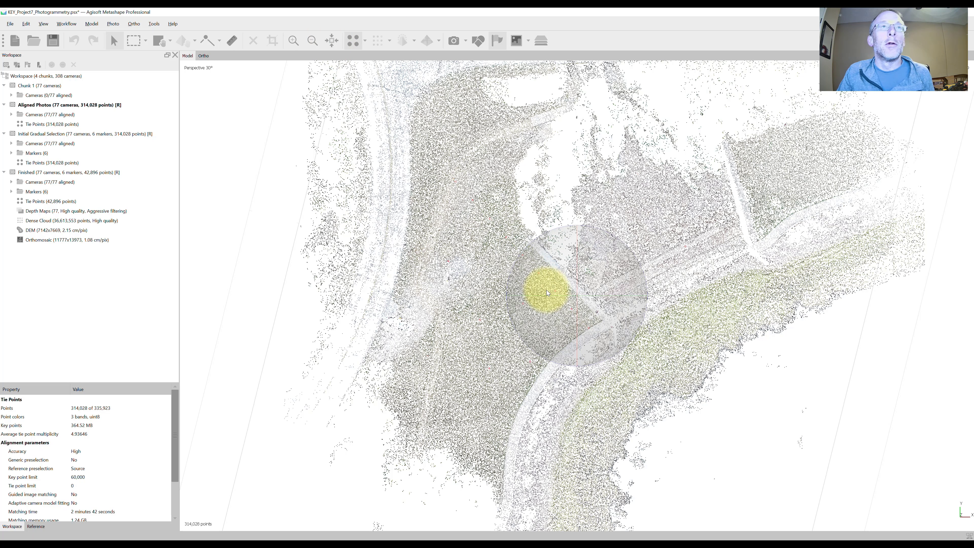
drag(565, 293, 591, 283)
scroll(591, 283, up, 5)
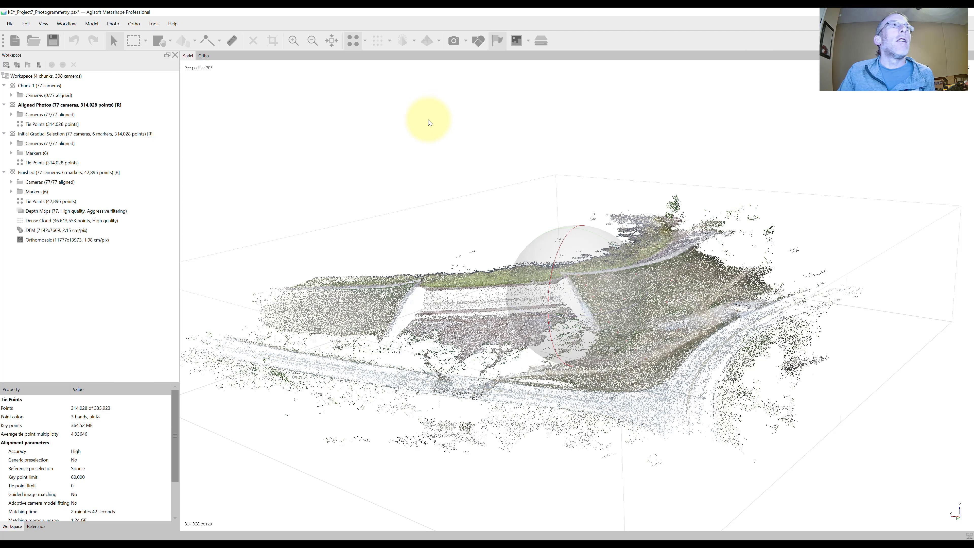
- Display the camera positions, examine their layout over the tie point cloud, and hide them again
click(453, 42)
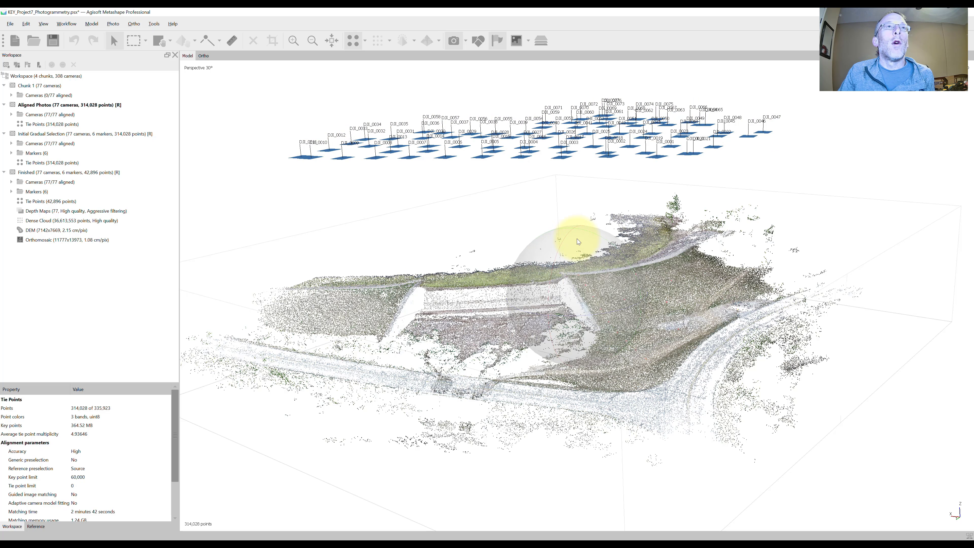
drag(580, 242, 585, 325)
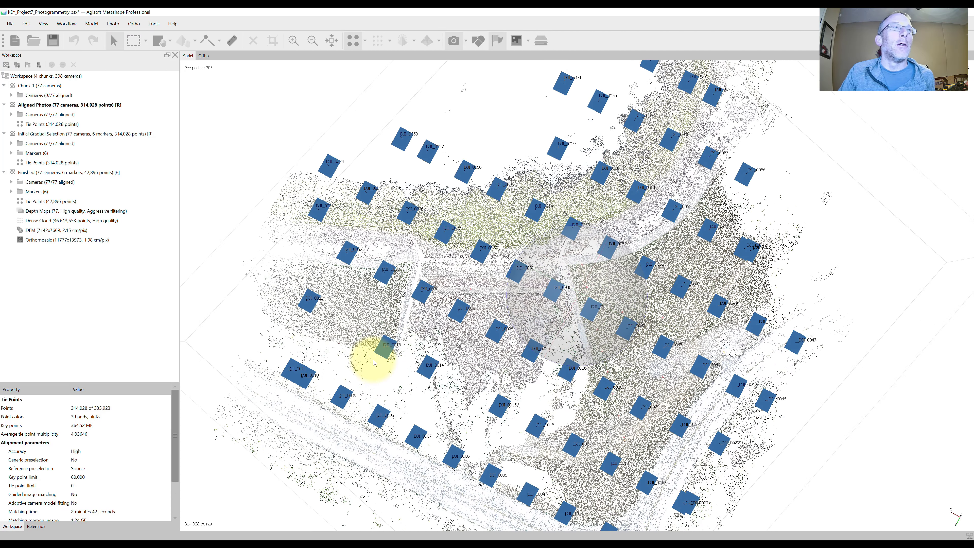
scroll(432, 398, down, 2)
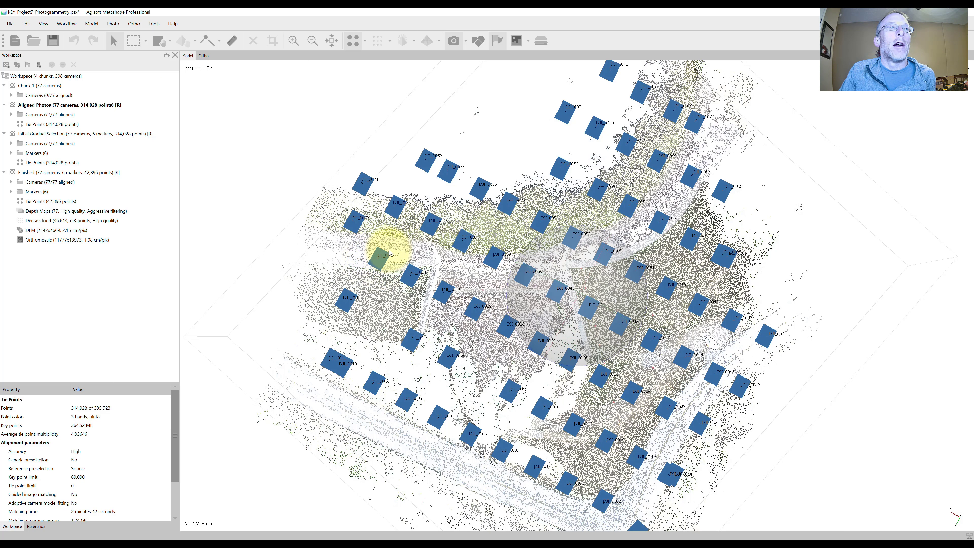
drag(530, 375, 539, 200)
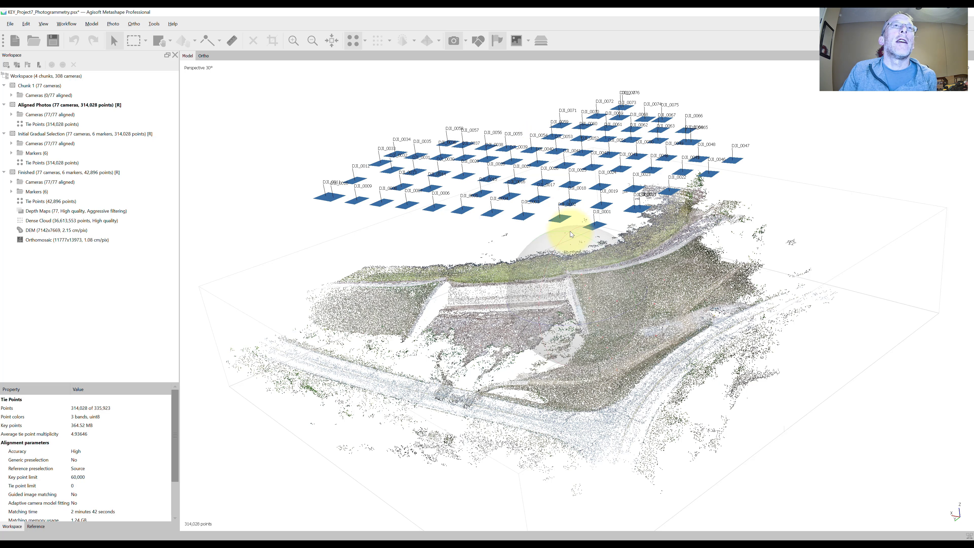
drag(561, 279, 576, 361)
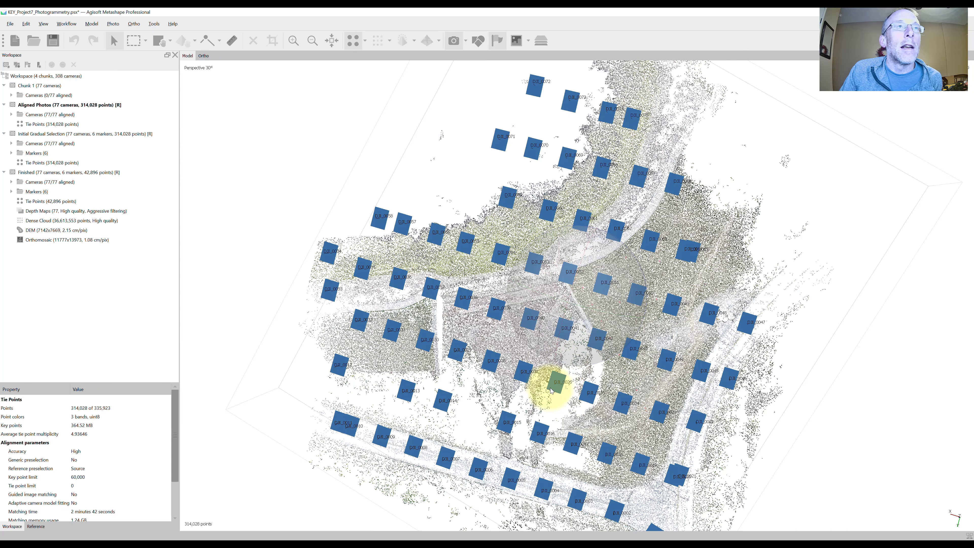
drag(588, 362, 626, 332)
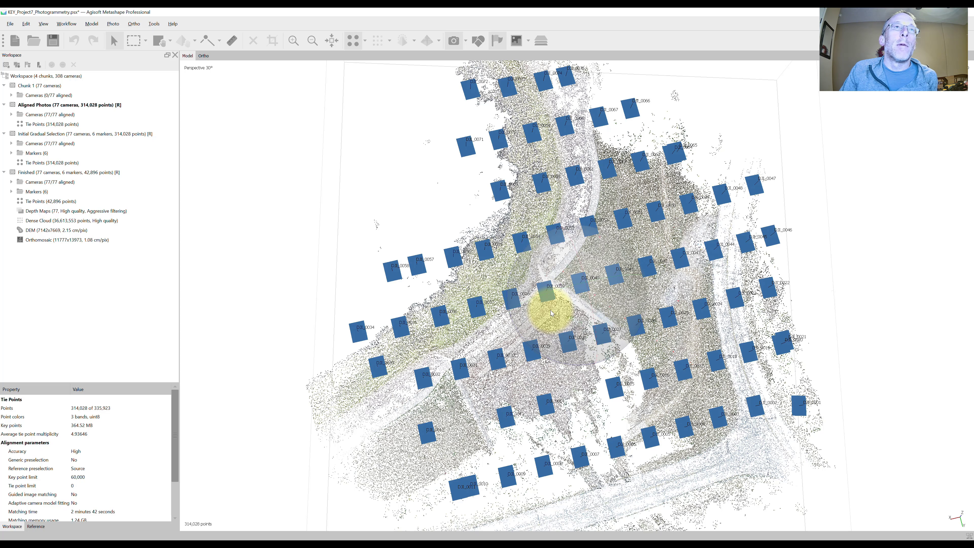
scroll(551, 314, down, 4)
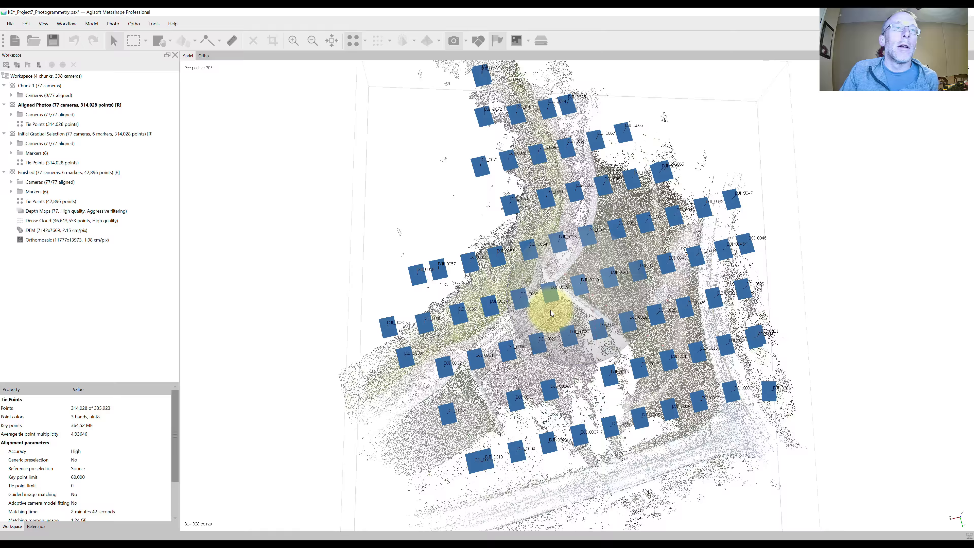
drag(559, 359, 564, 312)
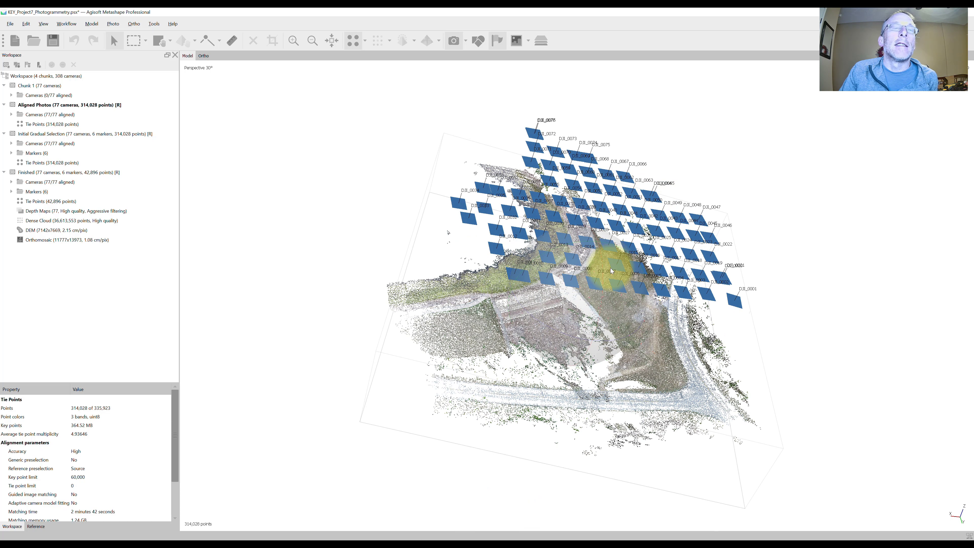
drag(600, 242, 577, 270)
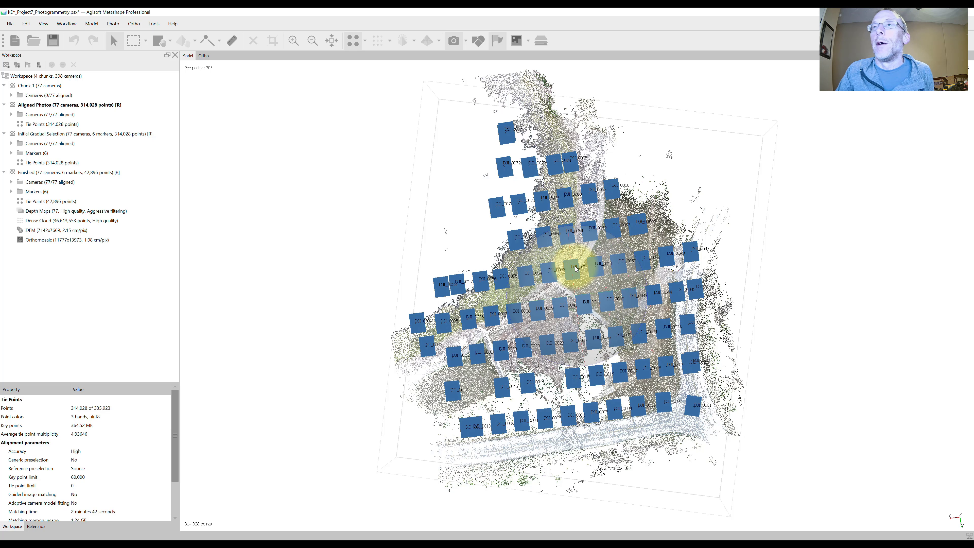
click(454, 43)
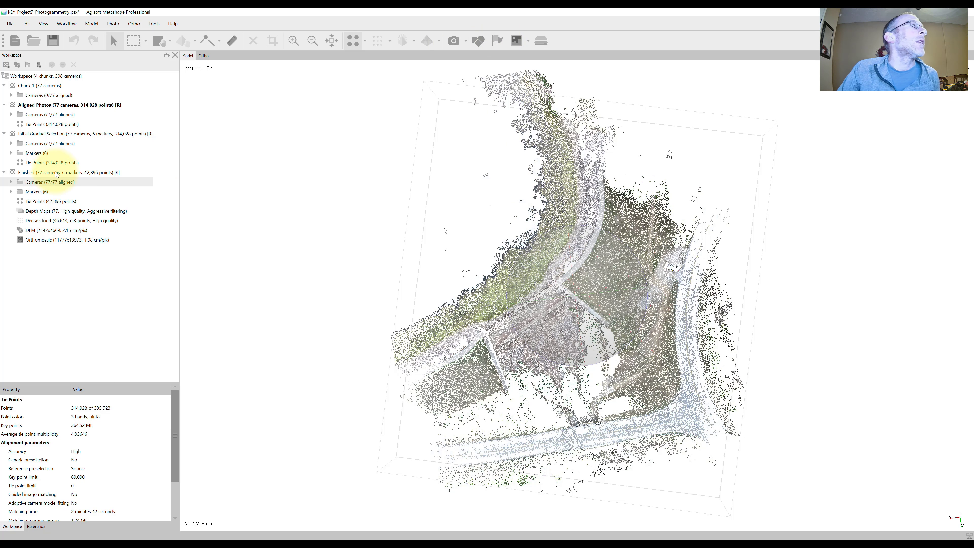
- Activate the Initial Gradual Selection chunk and display its markers on the tie point cloud
double_click(58, 133)
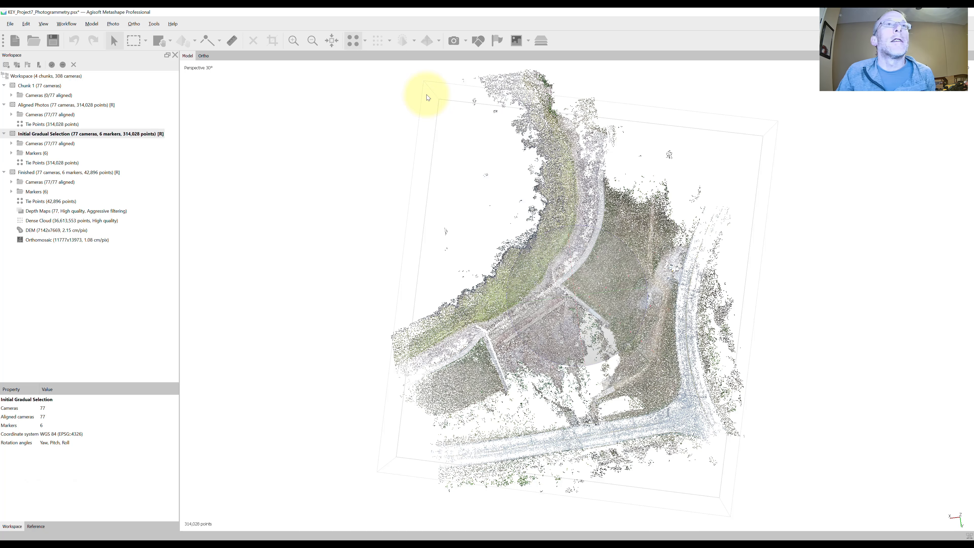
click(497, 40)
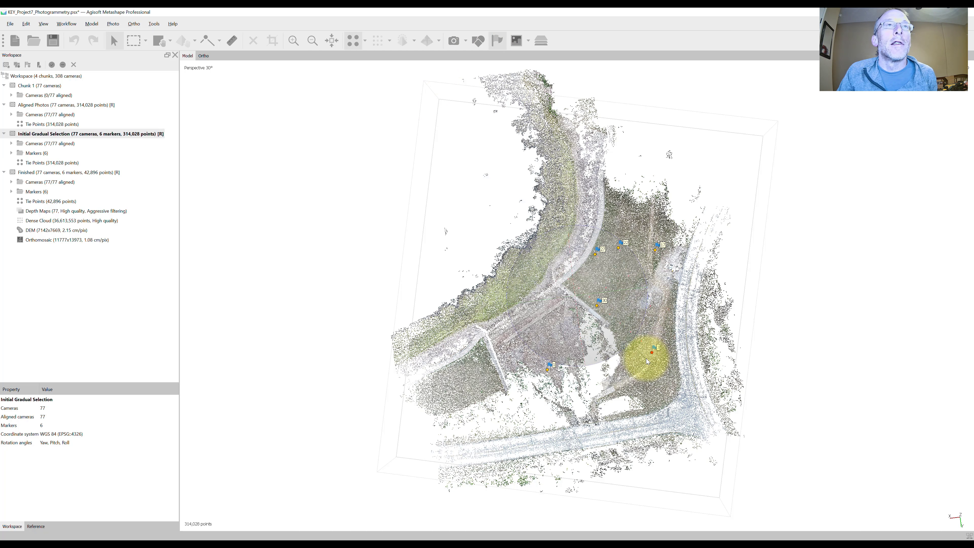
mouse_move(647, 361)
mouse_down()
mouse_move(618, 304)
mouse_move(626, 342)
mouse_move(592, 348)
mouse_move(560, 331)
mouse_move(569, 239)
mouse_move(561, 229)
mouse_up()
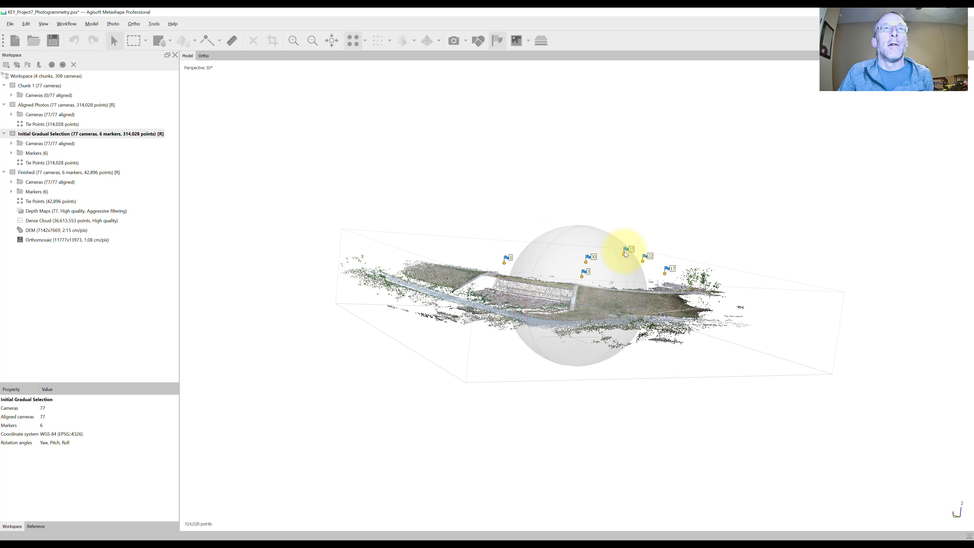
- Bring up the reference coordinates of cameras and markers, and inspect the marker heights relative to the point cloud
click(37, 526)
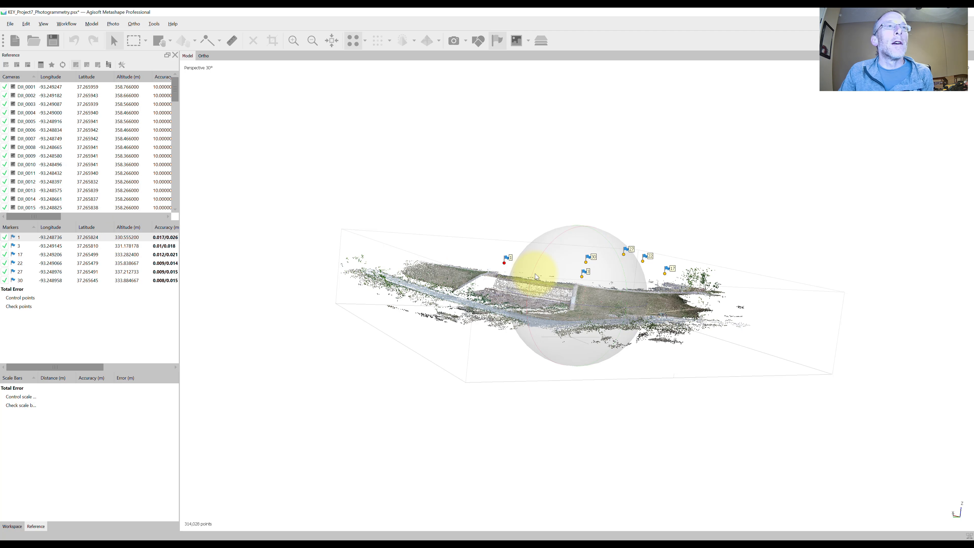
scroll(446, 269, up, 2)
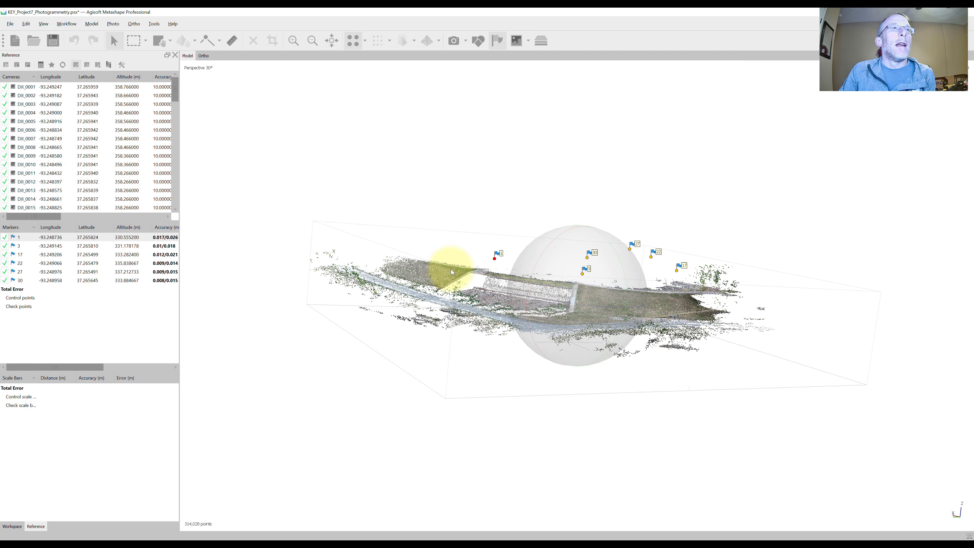
drag(497, 287, 502, 304)
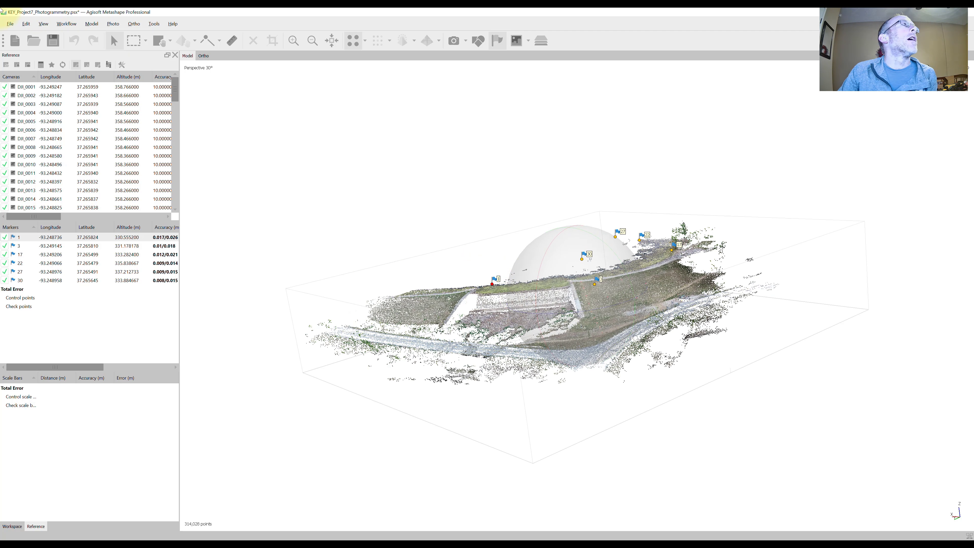
- Show the project photos filtered by marker 1 and open photo DJI_0014 for viewing
click(41, 25)
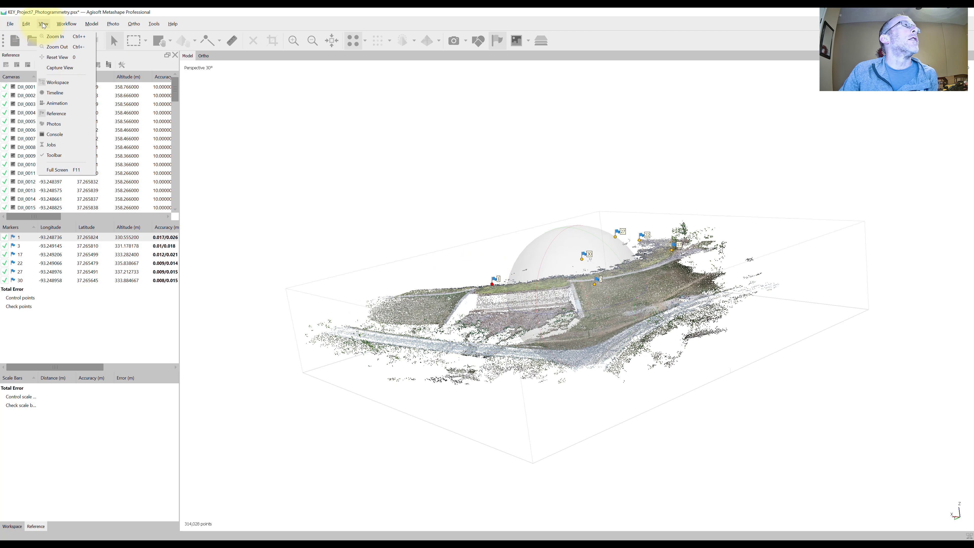
click(61, 122)
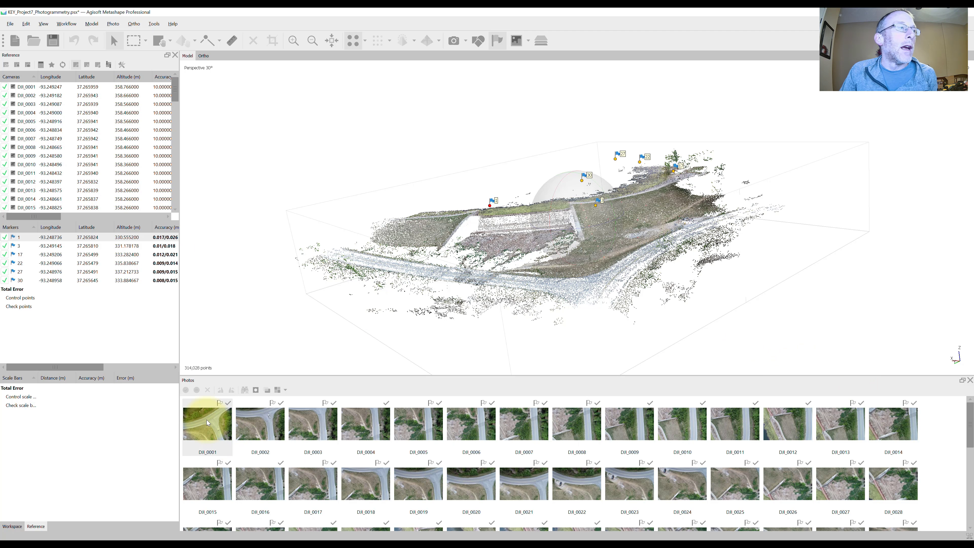
right_click(30, 240)
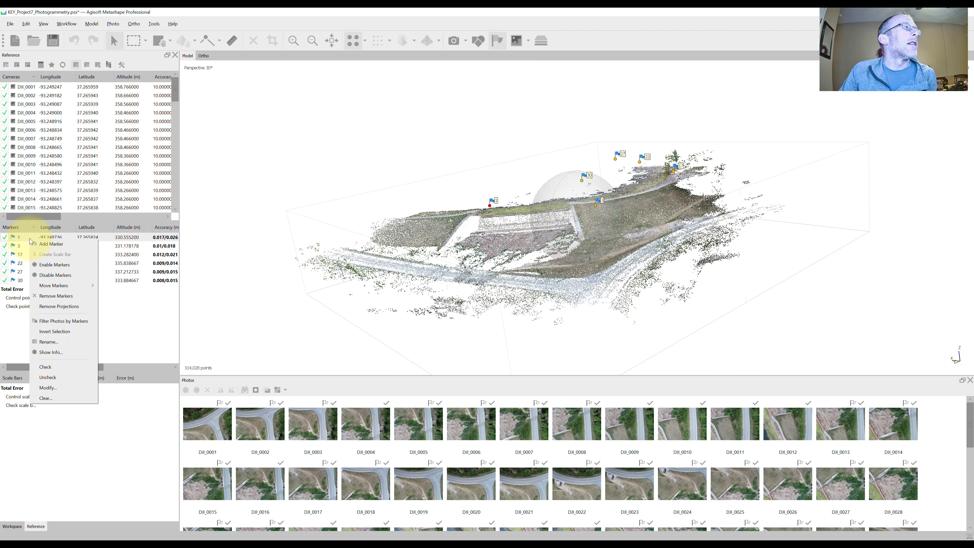
click(53, 322)
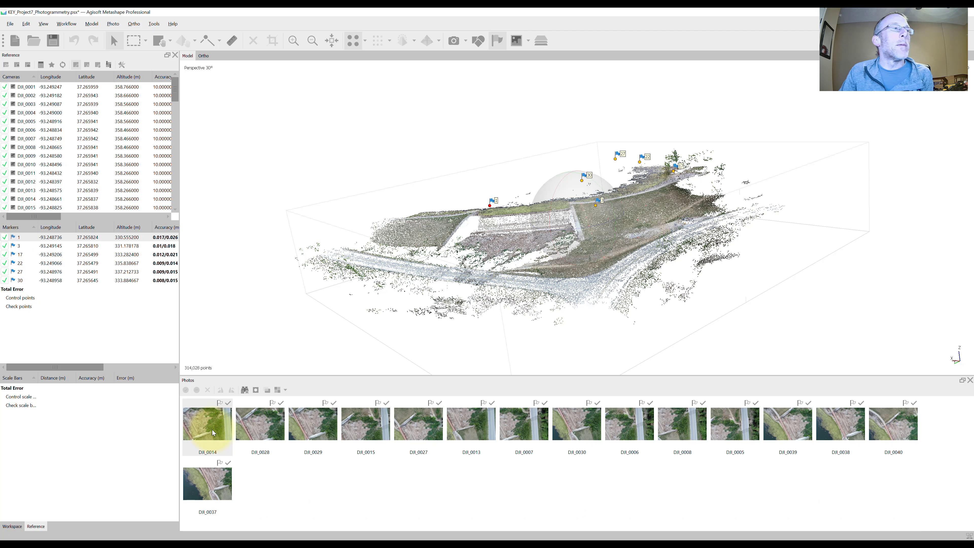
click(213, 430)
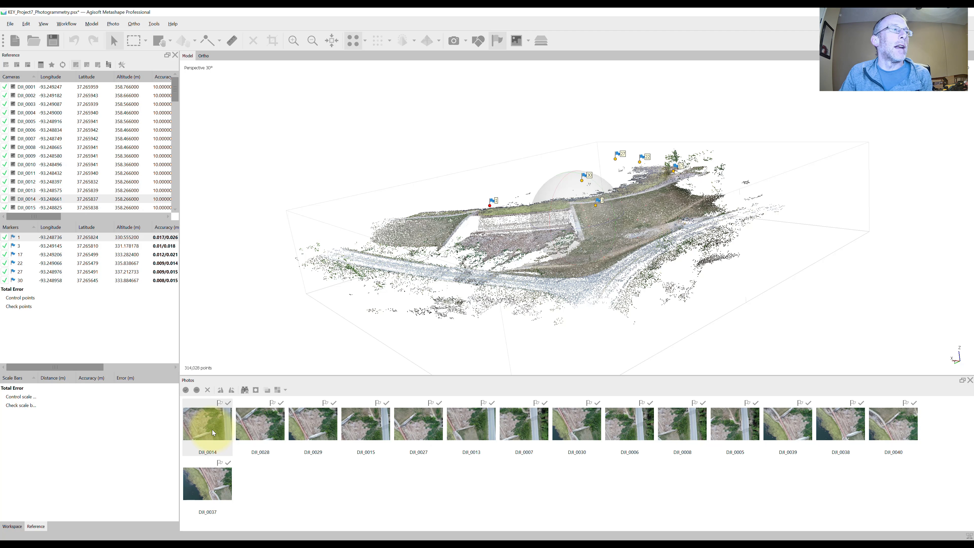
double_click(213, 430)
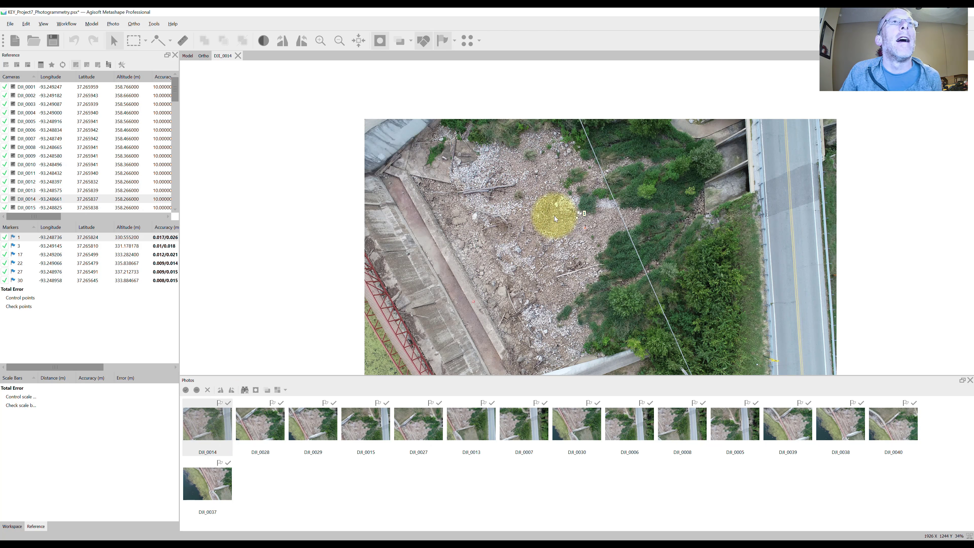
- Place marker 1 precisely on the corner of the orange ground target in photo DJI_0014
scroll(589, 229, up, 8)
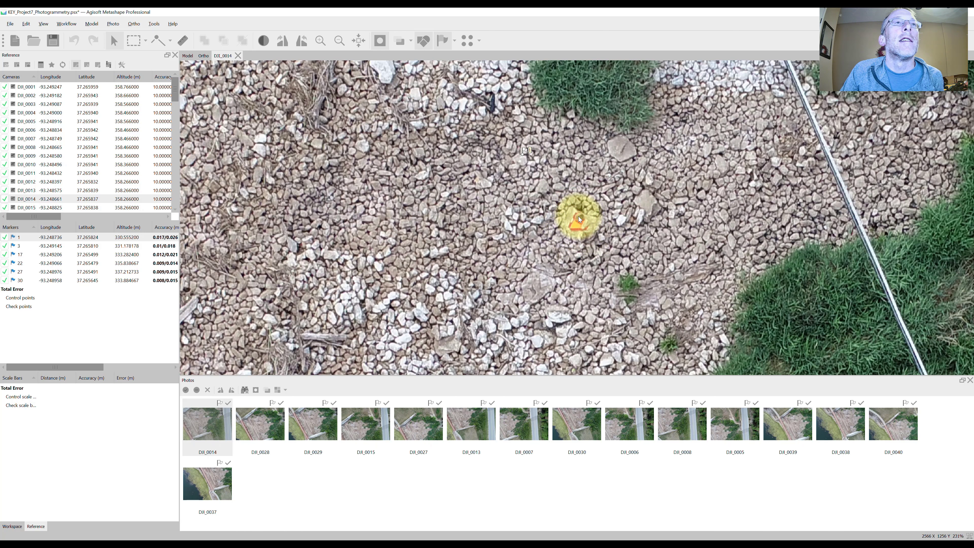
scroll(570, 229, down, 5)
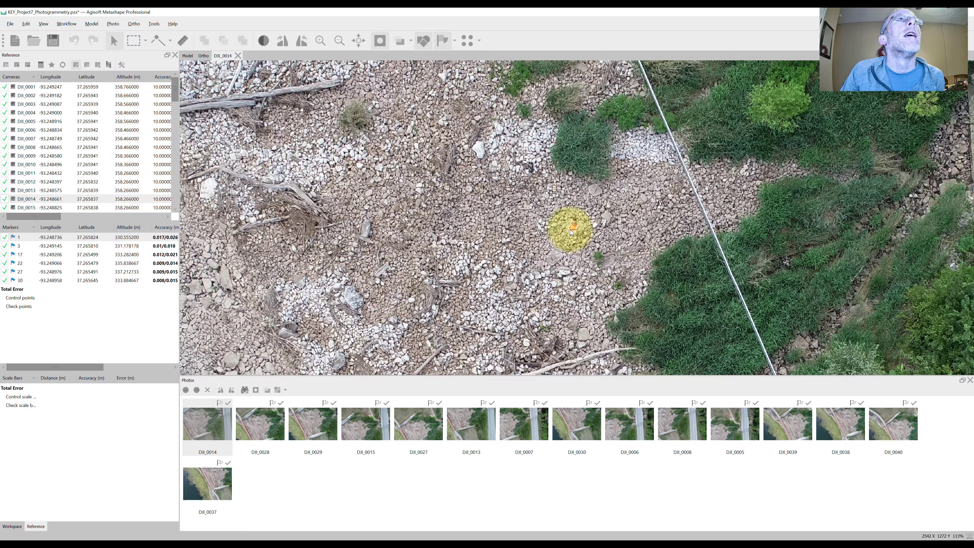
scroll(571, 232, down, 2)
scroll(571, 232, up, 5)
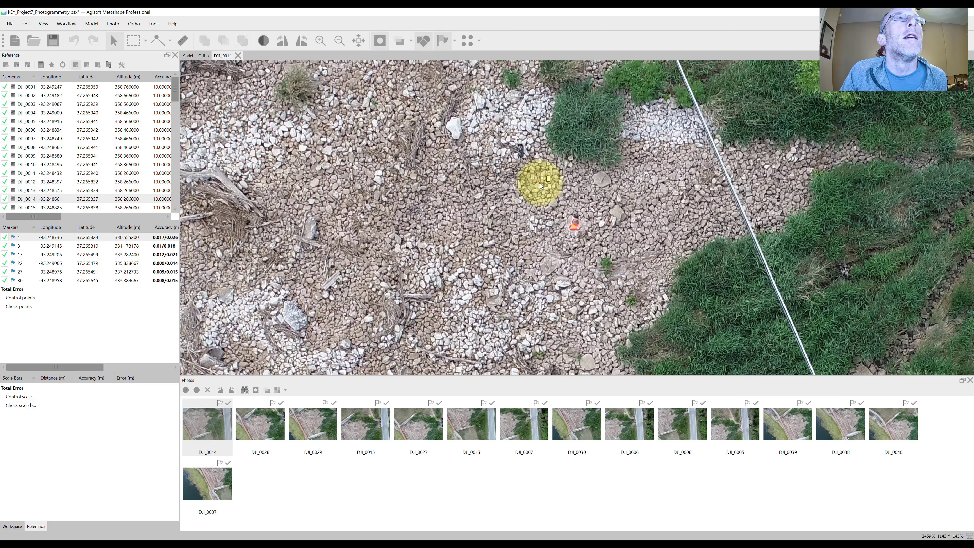
drag(540, 183, 572, 231)
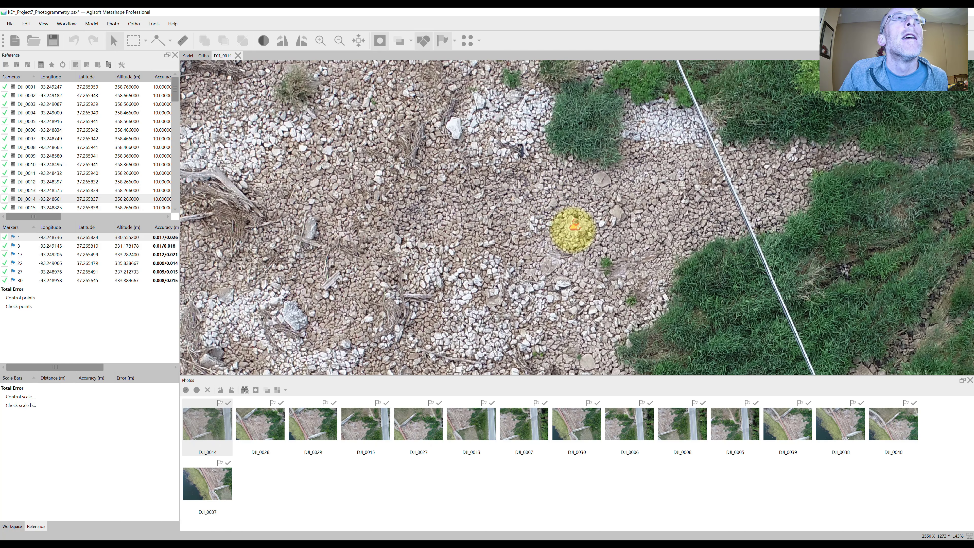
scroll(571, 230, up, 8)
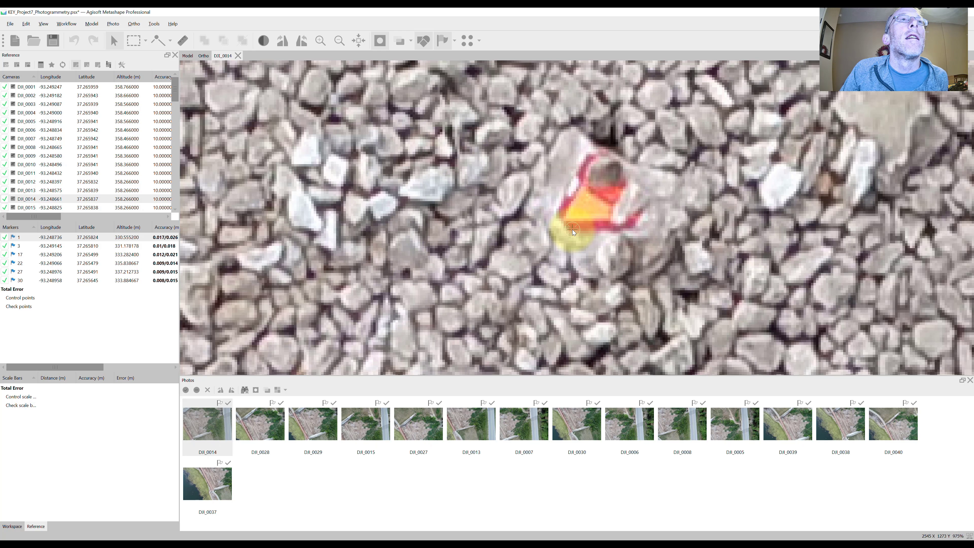
drag(572, 229, 564, 219)
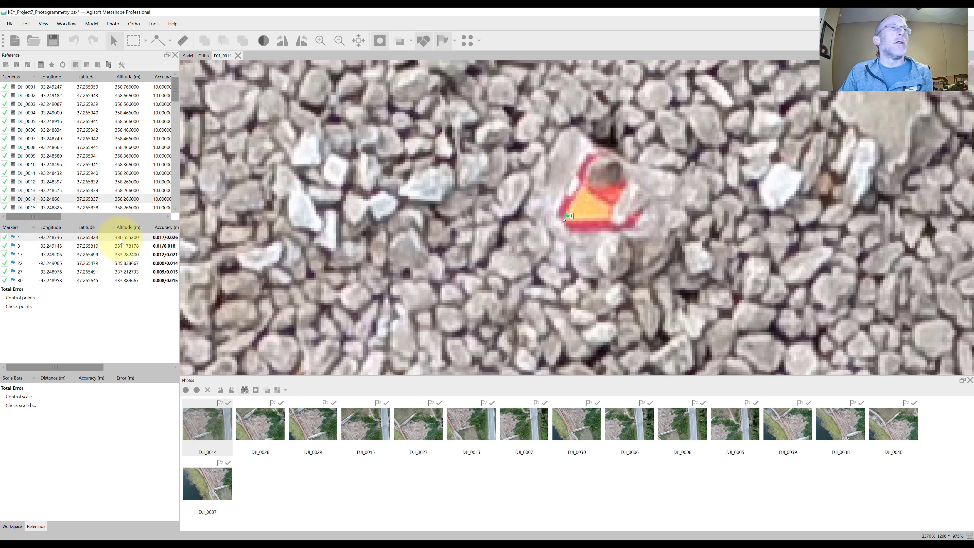
- Open photo DJI_0028 and move marker 1 onto the same corner of the orange ground target
double_click(248, 422)
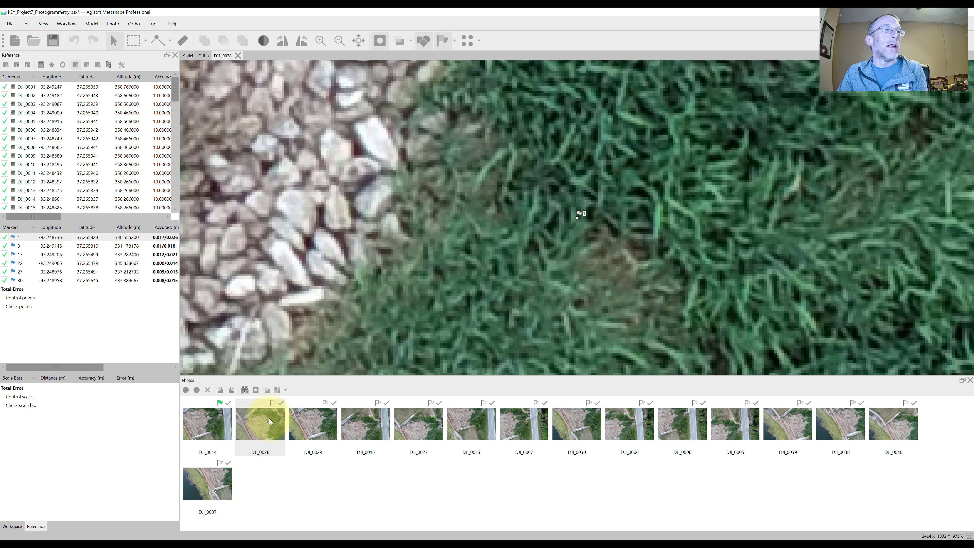
scroll(537, 295, down, 10)
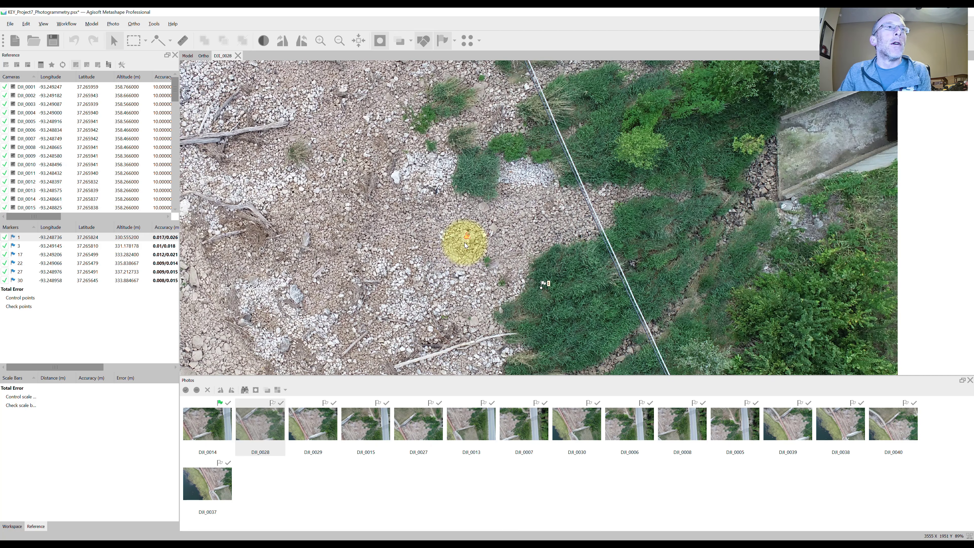
drag(540, 289, 458, 236)
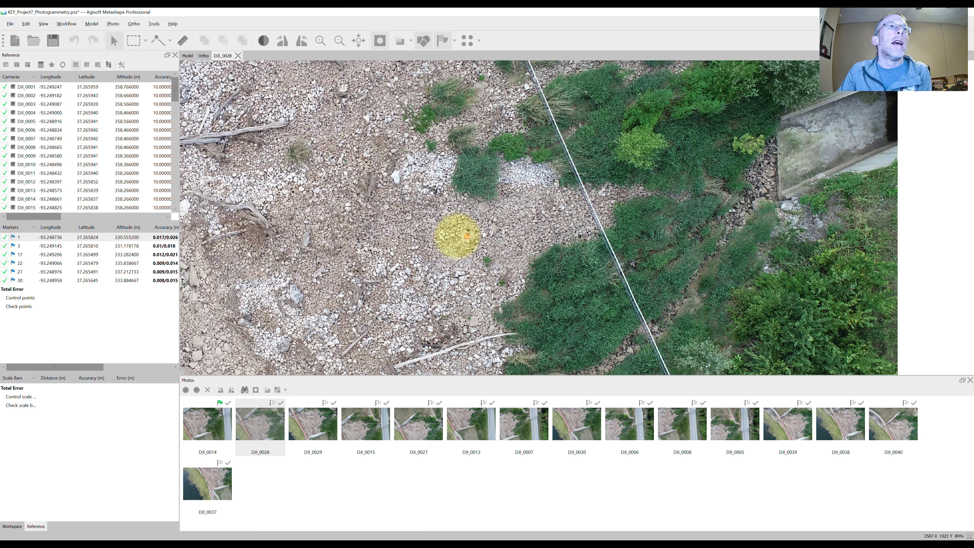
scroll(464, 241, up, 8)
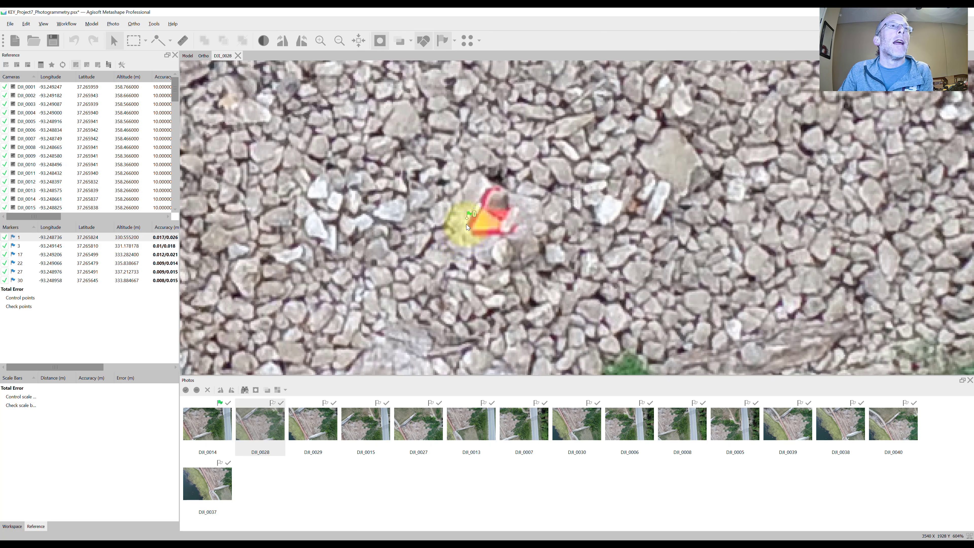
drag(467, 219, 470, 229)
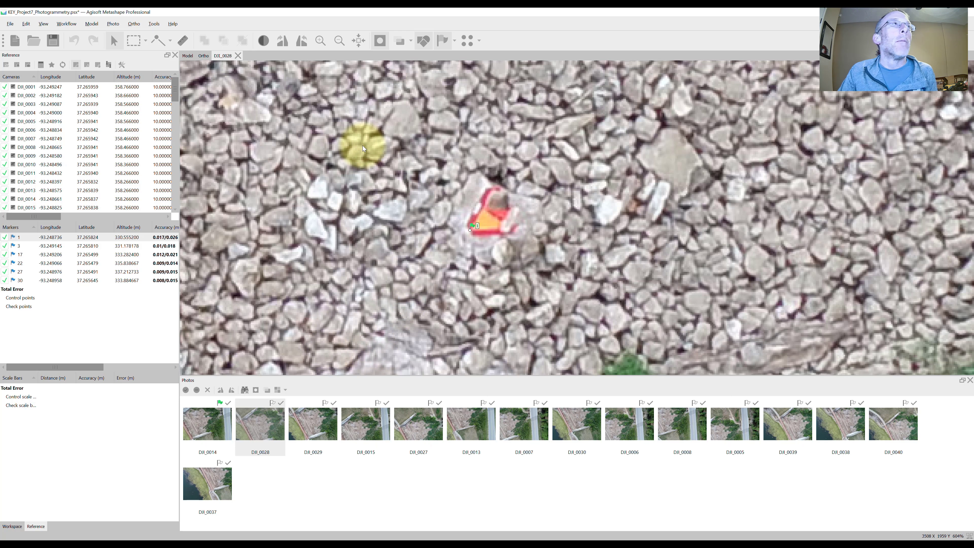
- Return to the 3D model and inspect marker 1's position relative to the tie point cloud
click(188, 56)
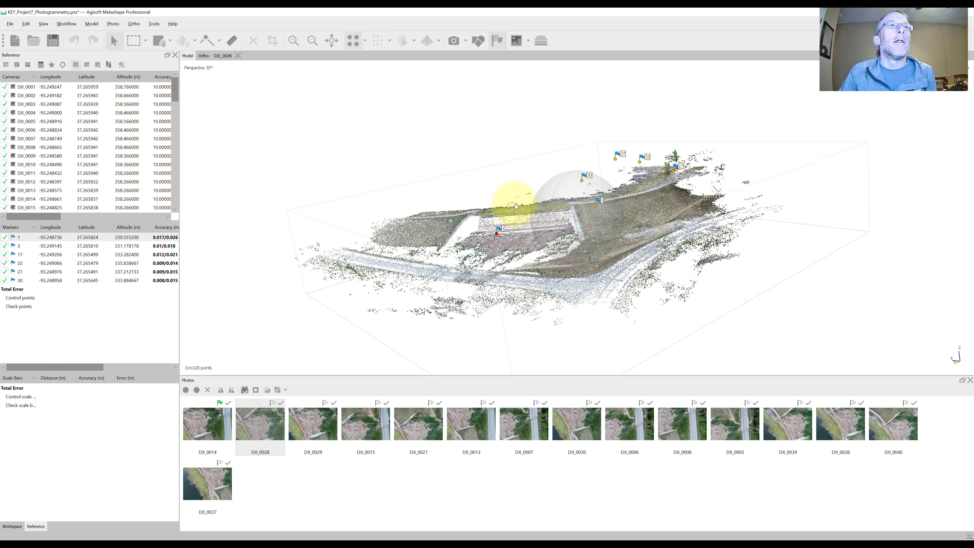
scroll(512, 220, up, 3)
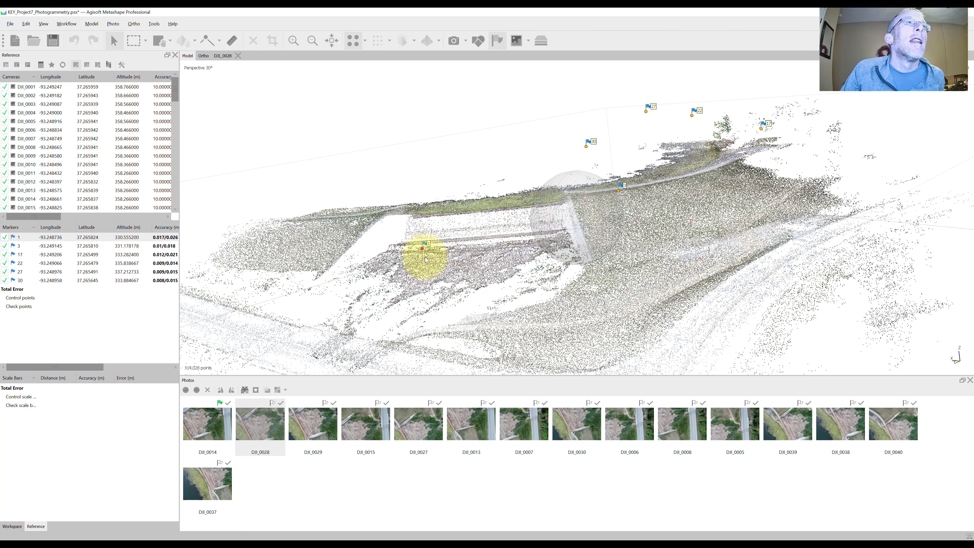
drag(423, 253, 419, 250)
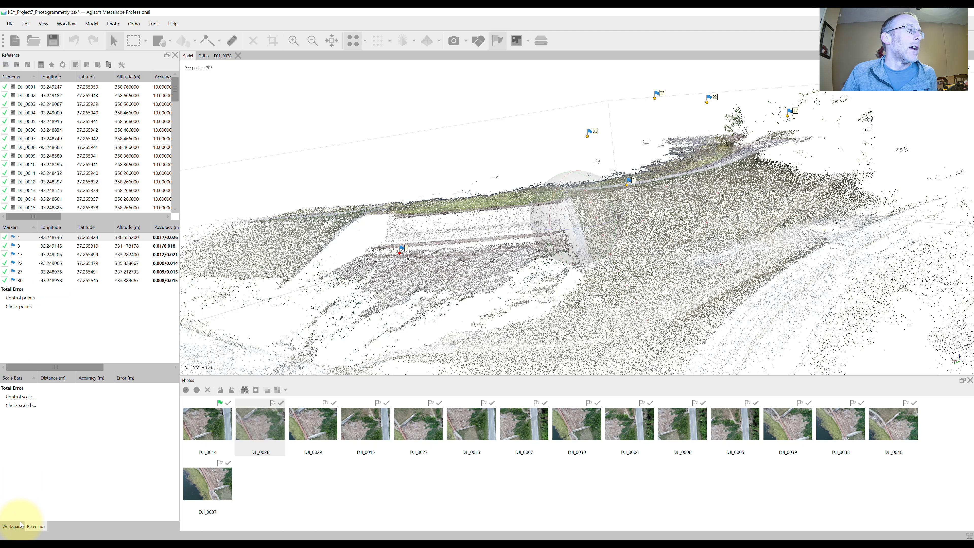
- Activate the Finished chunk and bring up its camera and marker reference data
click(13, 527)
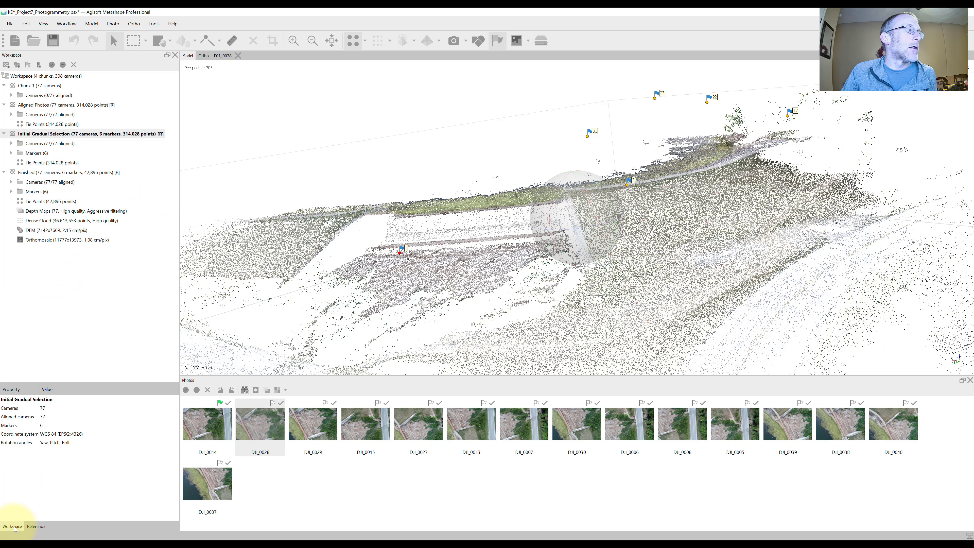
double_click(48, 175)
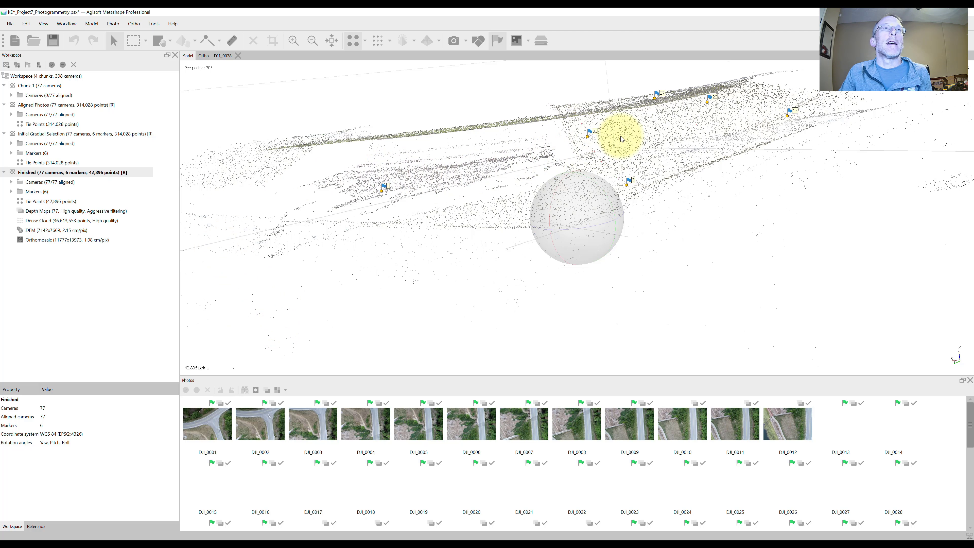
click(38, 529)
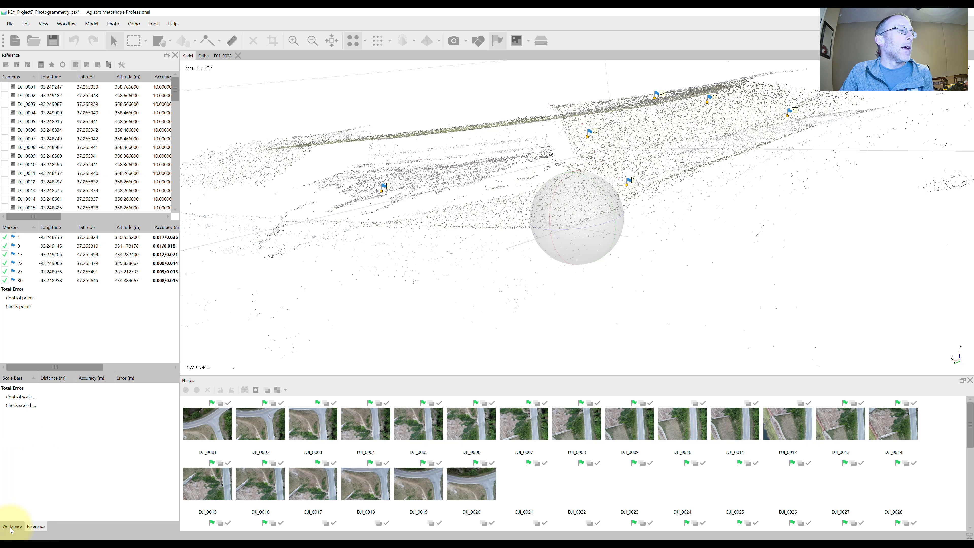
click(11, 528)
click(37, 528)
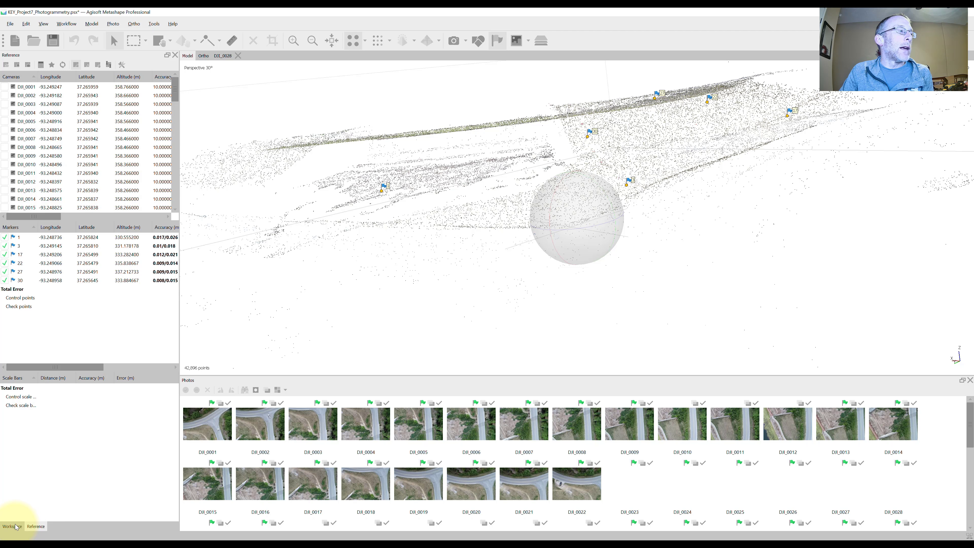
click(11, 528)
click(36, 528)
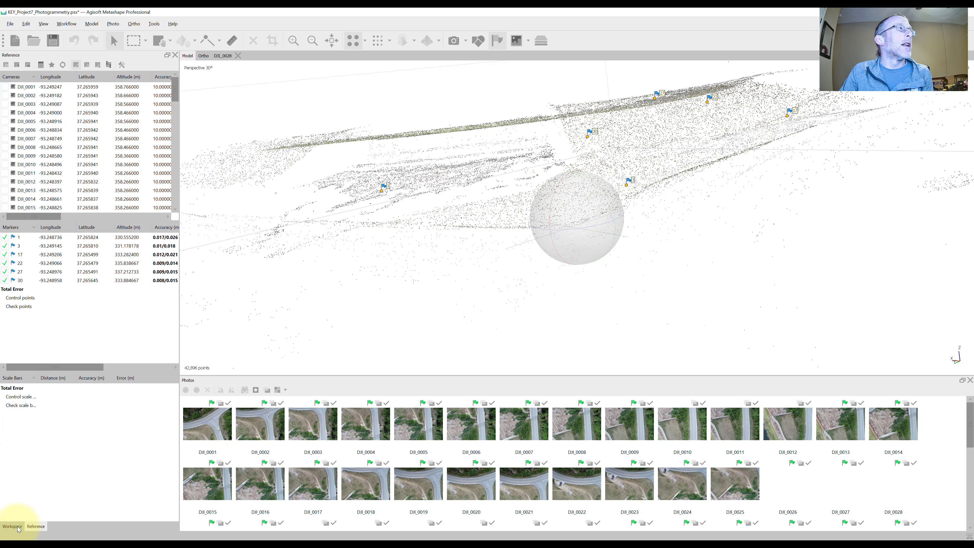
click(16, 527)
click(36, 527)
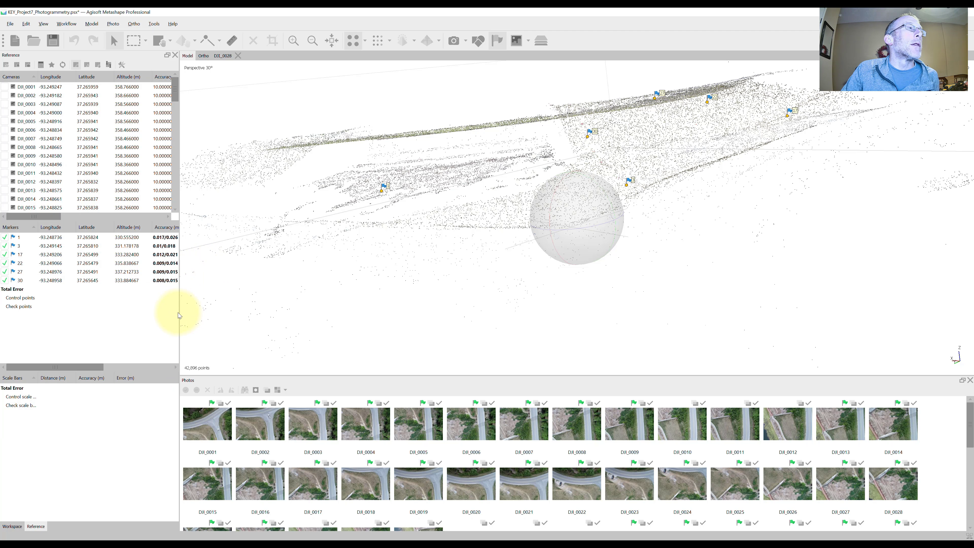
- Widen the reference list to examine the accuracy and error columns, selecting photos DJI_0001 and DJI_0007 in turn
drag(190, 311, 397, 328)
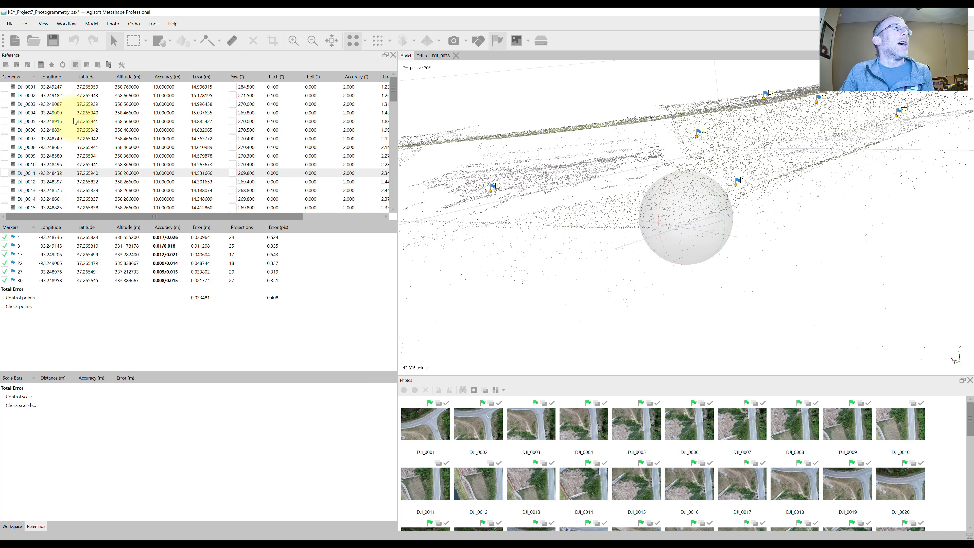
click(24, 90)
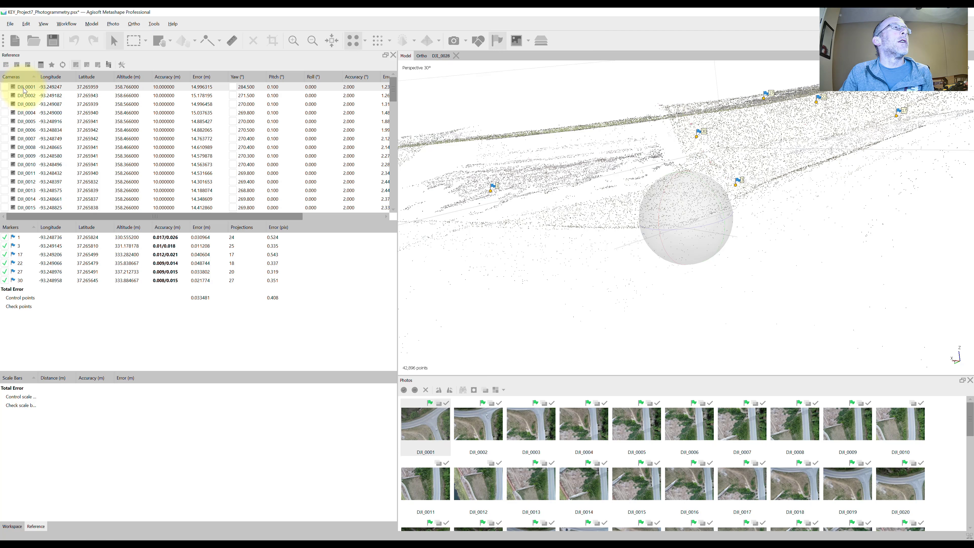
click(23, 142)
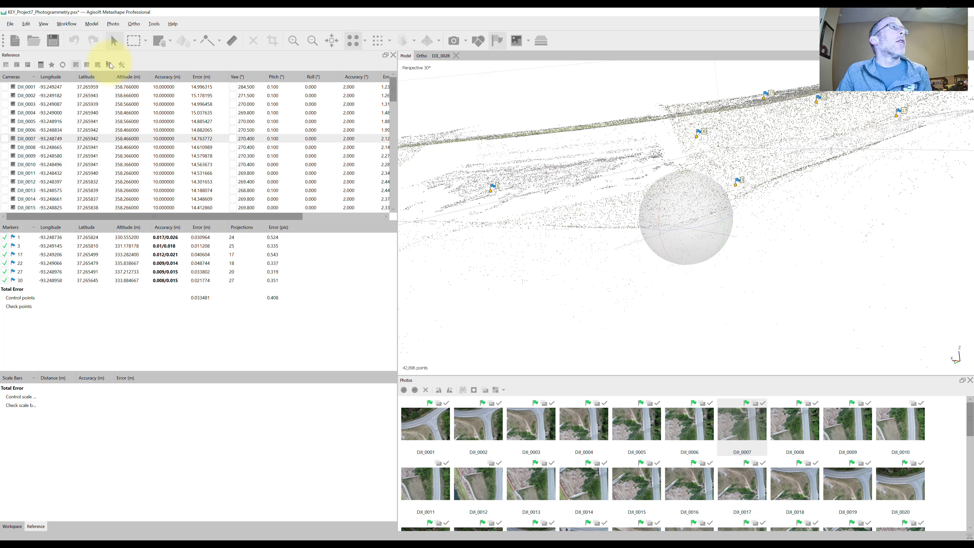
- Review the Optimize Camera Alignment parameters, close them without running, and look at where else the command is available
click(53, 64)
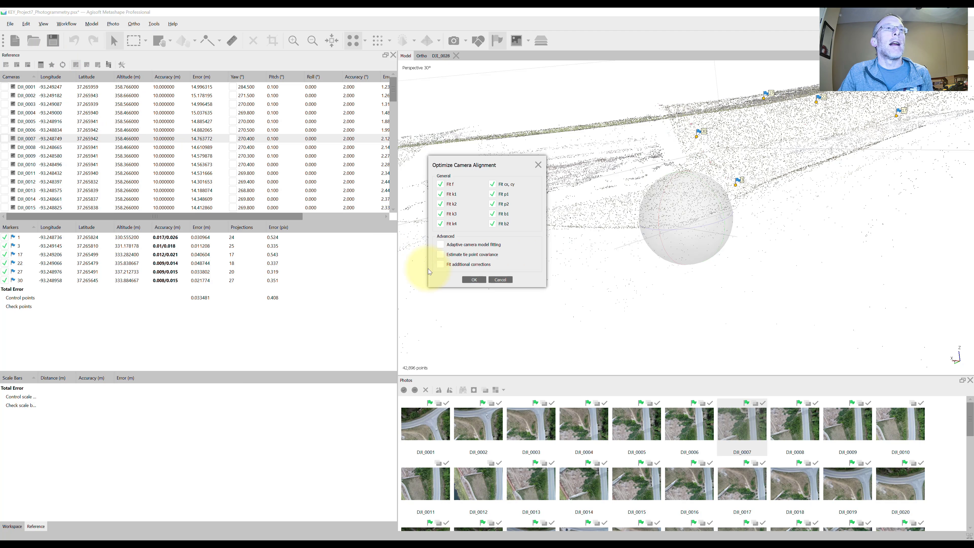
click(508, 280)
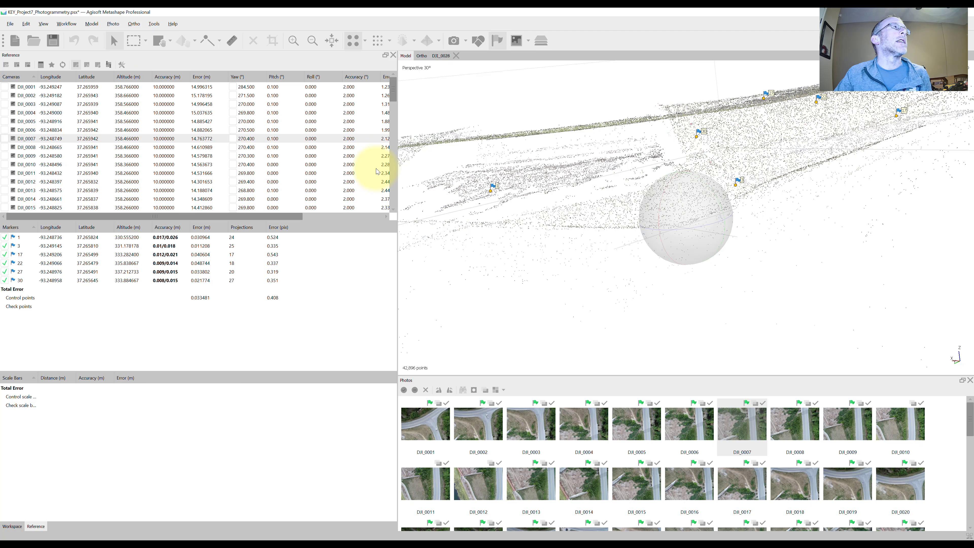
click(155, 23)
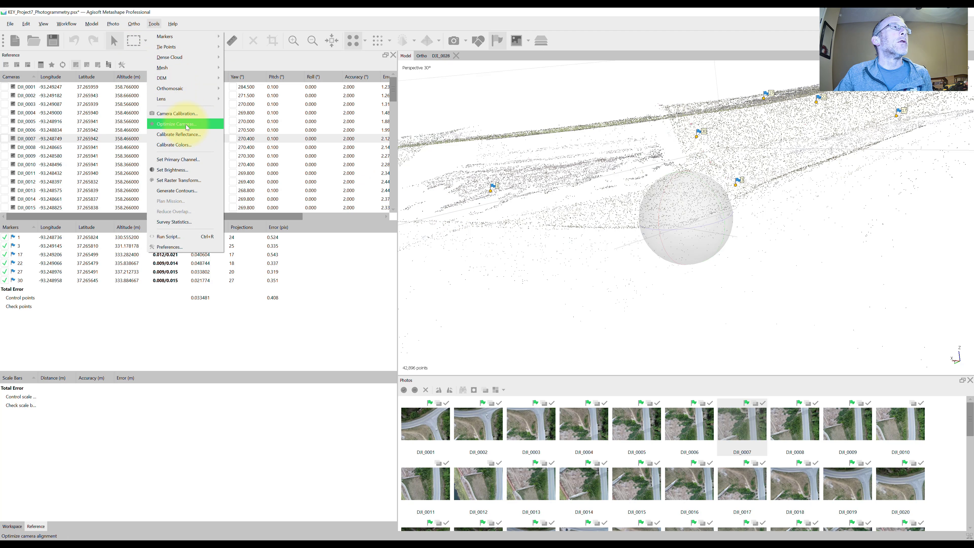
click(51, 64)
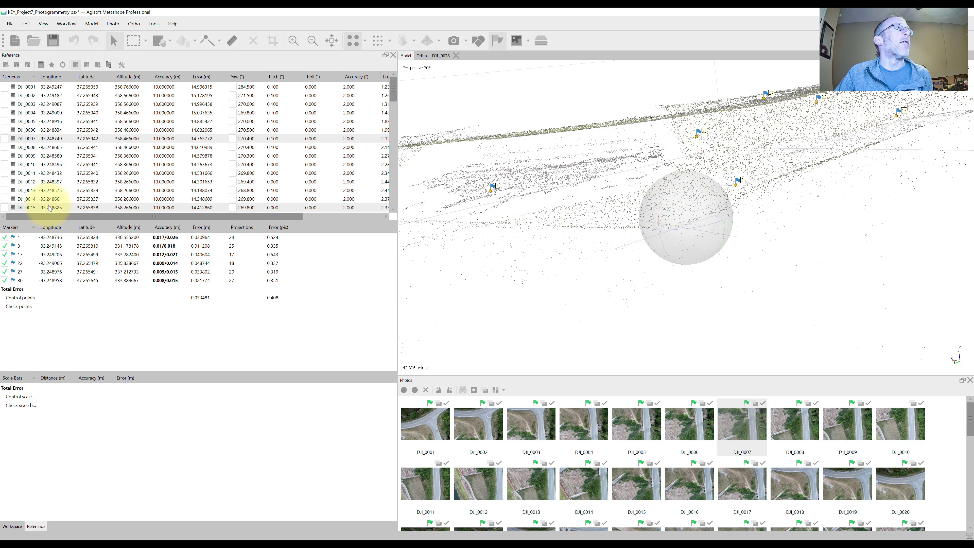
- Review the coordinate system and measurement accuracies in the Reference Settings, cancel, and narrow the reference list again
click(123, 65)
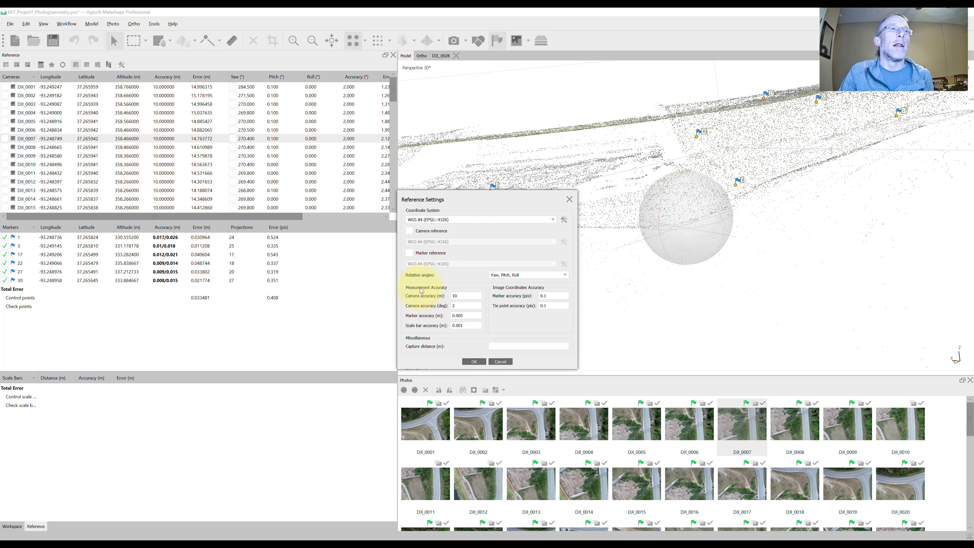
click(501, 365)
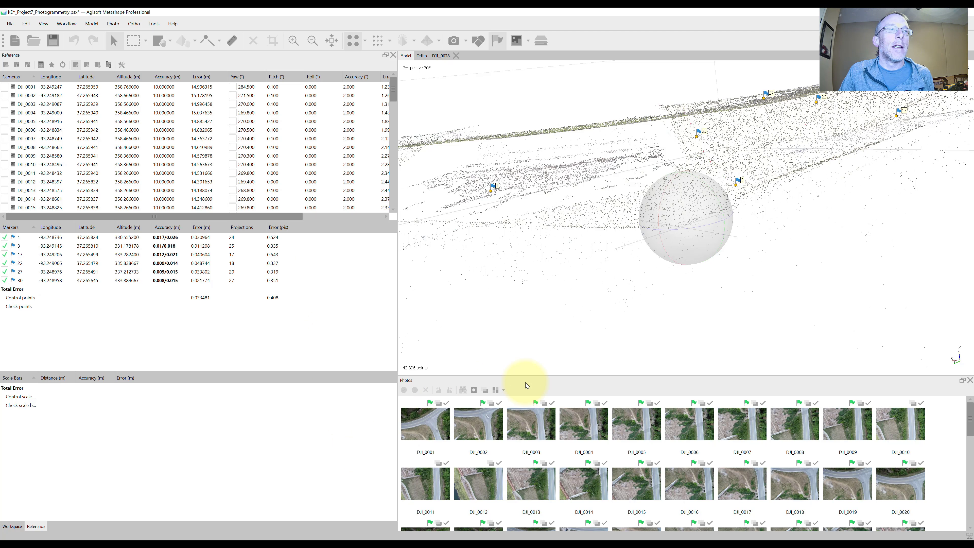
drag(400, 346, 177, 342)
- Open photo DJI_0001 and examine the road junction and the grassy ground in close detail
click(214, 424)
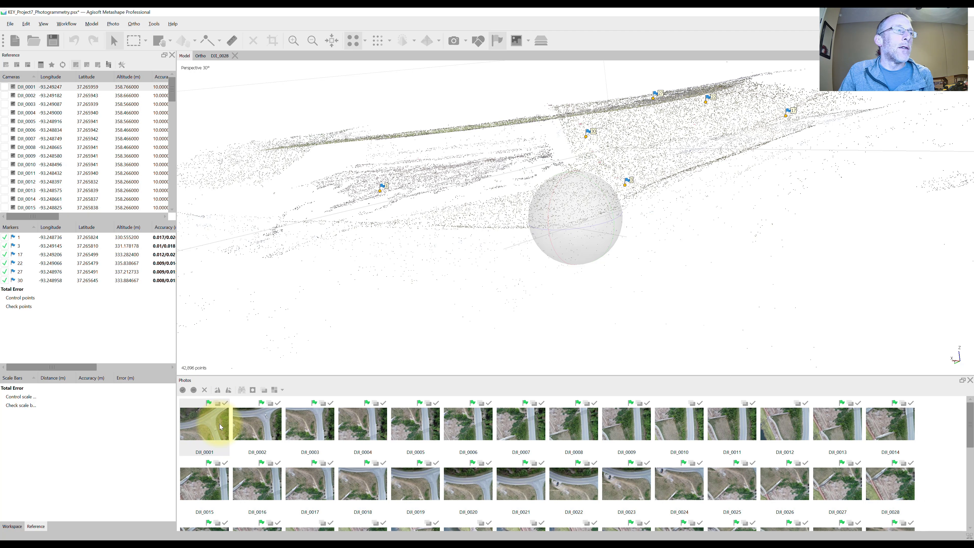
double_click(207, 426)
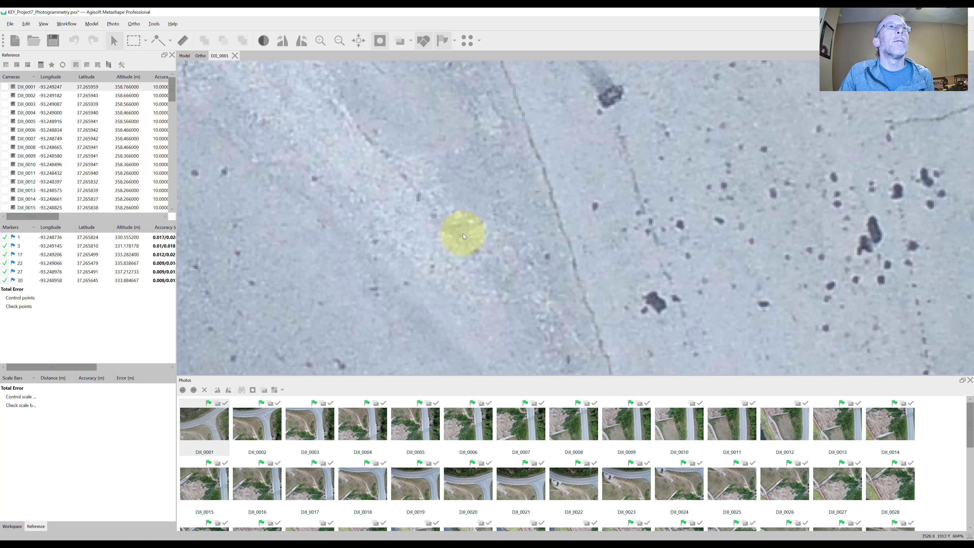
scroll(470, 229, down, 3)
scroll(470, 230, down, 10)
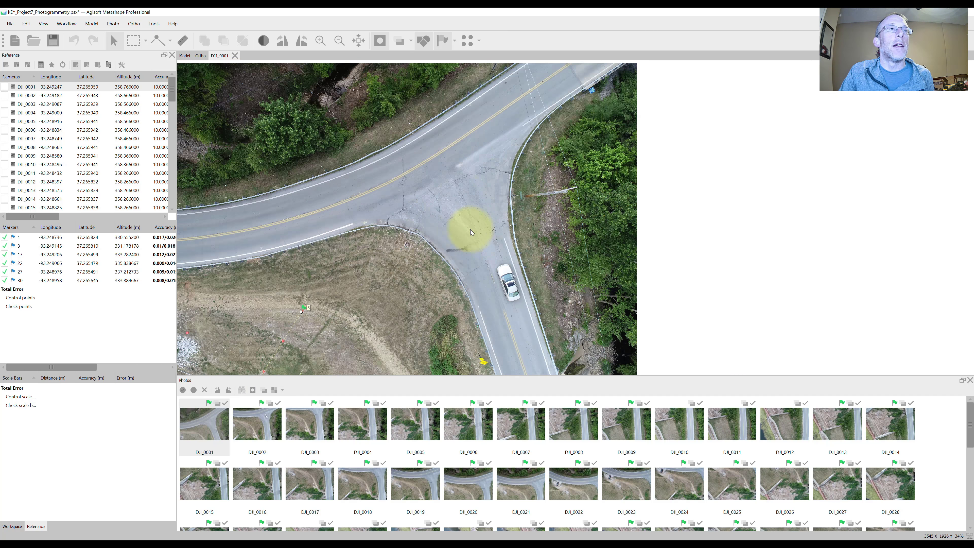
drag(438, 250, 587, 244)
scroll(586, 244, up, 3)
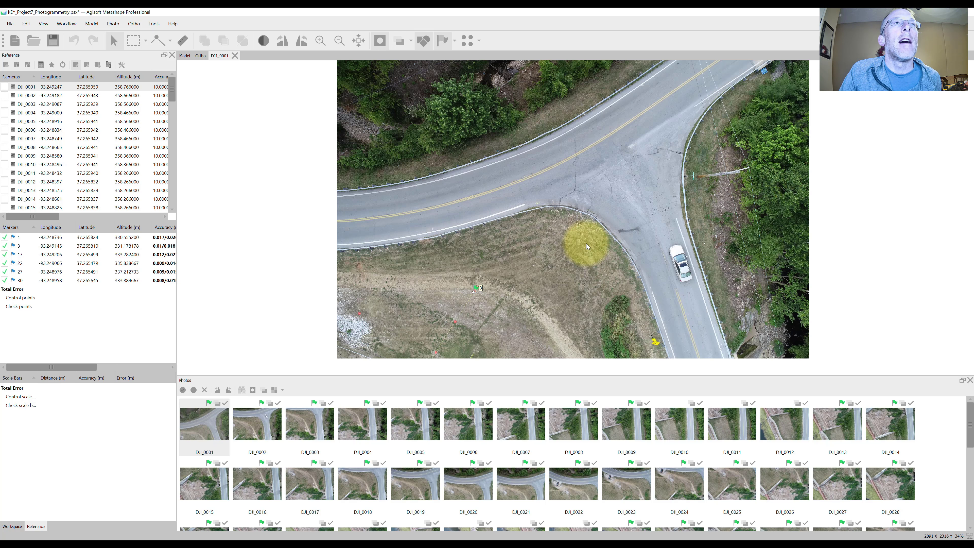
scroll(587, 243, down, 3)
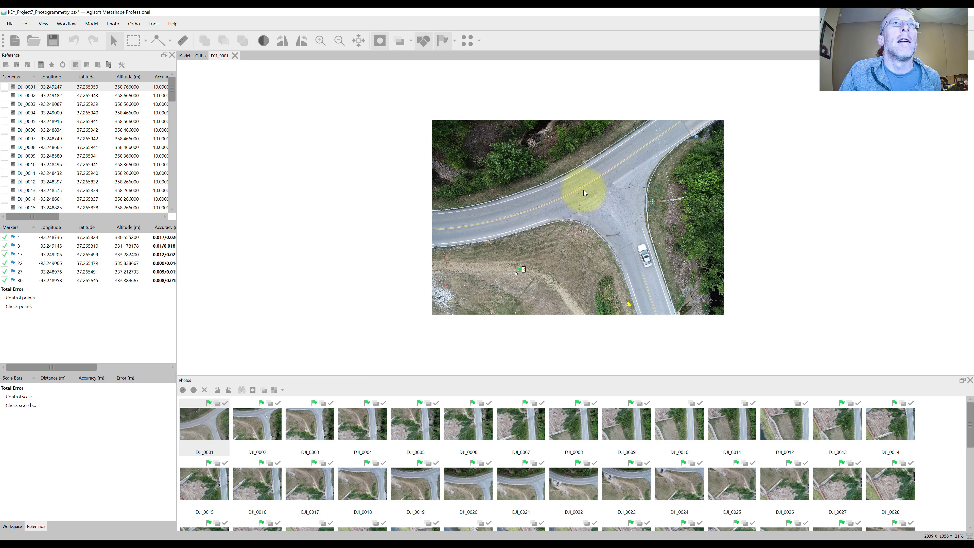
mouse_move(584, 190)
mouse_down()
mouse_move(584, 210)
mouse_move(583, 172)
mouse_move(583, 208)
mouse_move(582, 190)
mouse_move(522, 193)
mouse_move(580, 193)
mouse_up()
scroll(567, 239, up, 10)
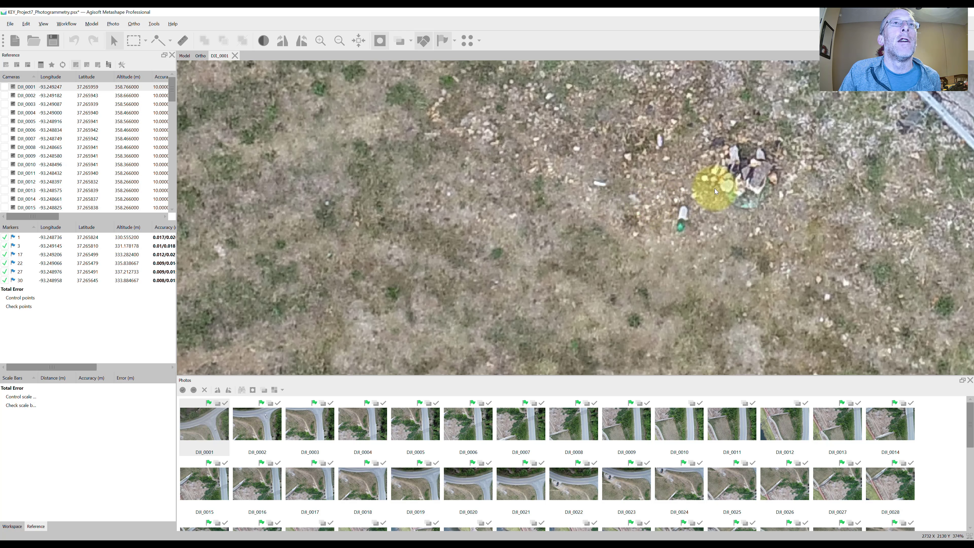
- Examine the ground in photo DJI_0001 closely, return to the full photo, and browse the following photos through DJI_0007
scroll(656, 207, down, 8)
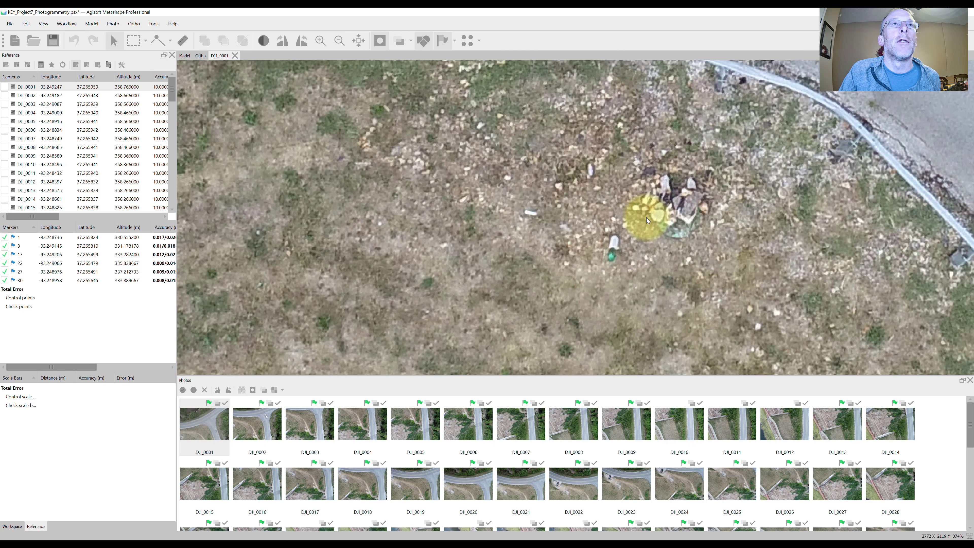
scroll(646, 218, up, 3)
scroll(646, 218, down, 5)
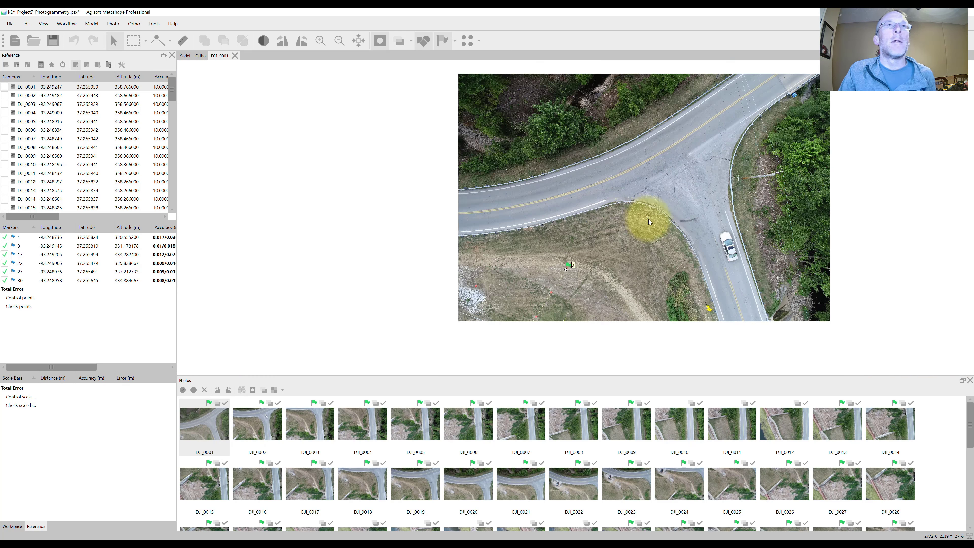
key(Page_Down)
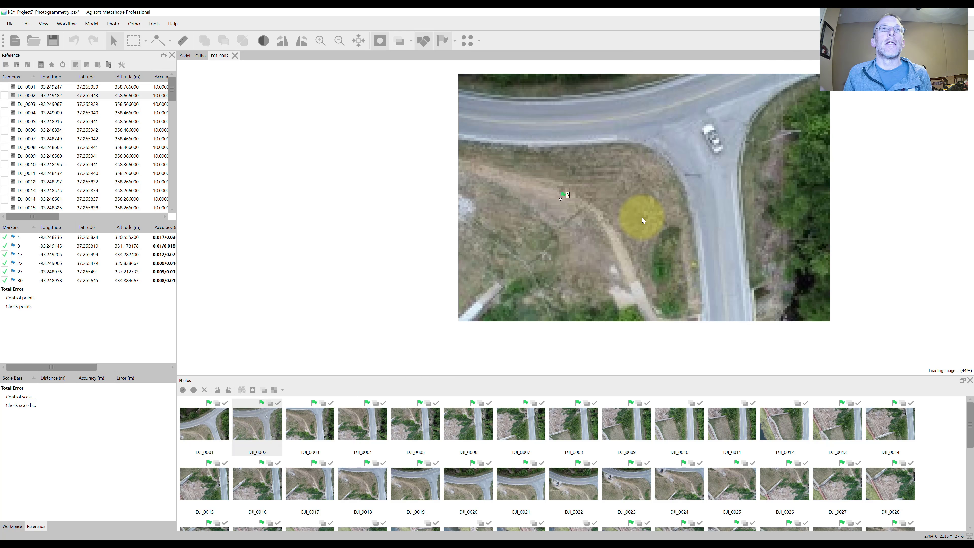
key(Page_Down)
key(Page_Down)
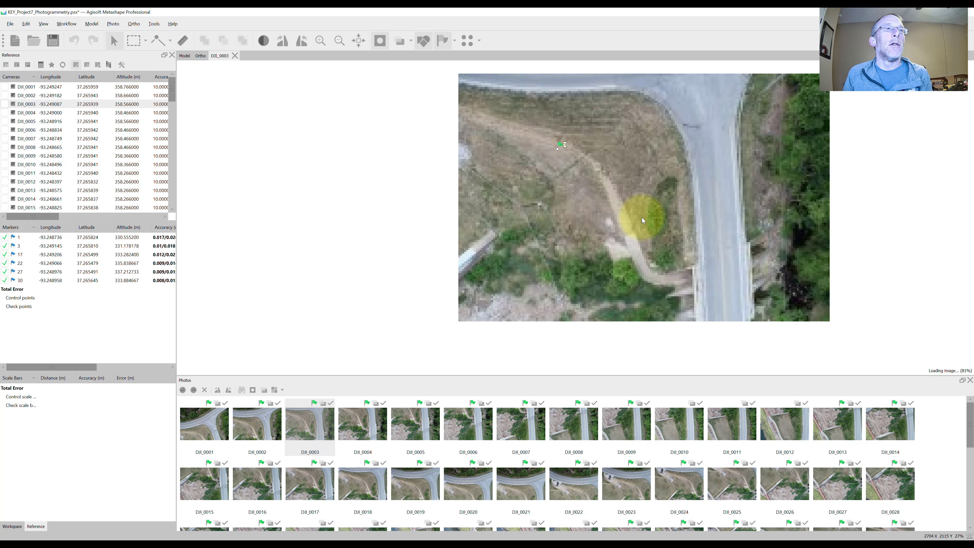
key(Page_Down)
key(Page_Down)
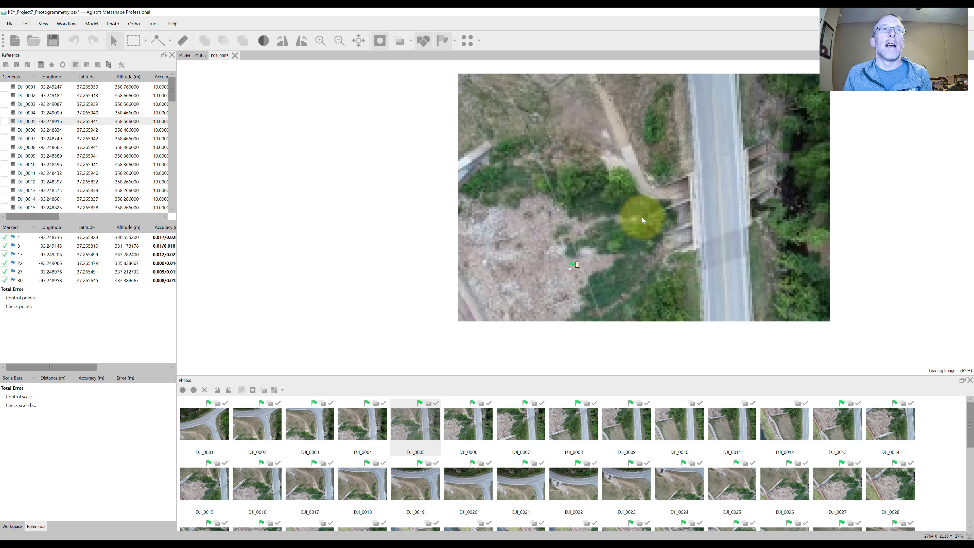
key(Page_Down)
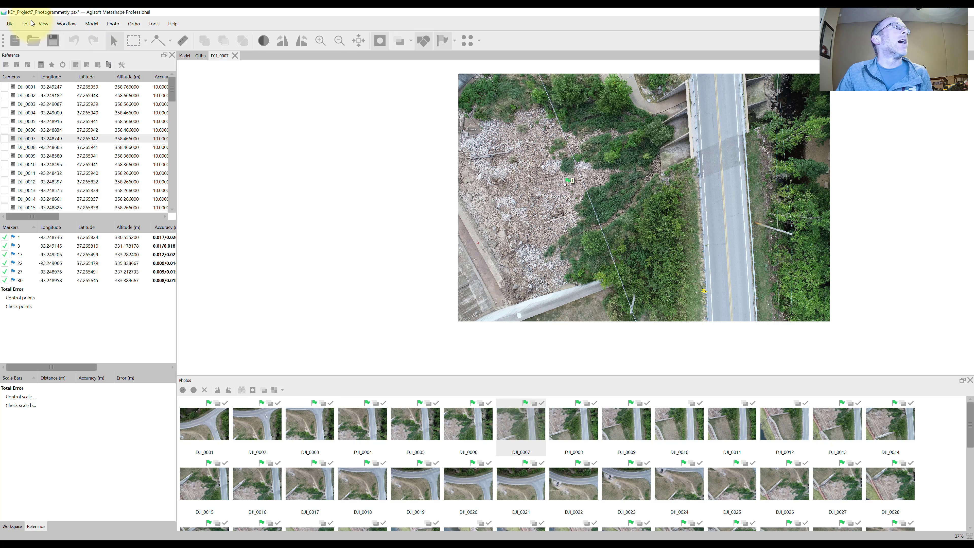
- Show the Console, dock it above the photo thumbnails, and read through the log of marker imports, saves and photo loading
click(44, 24)
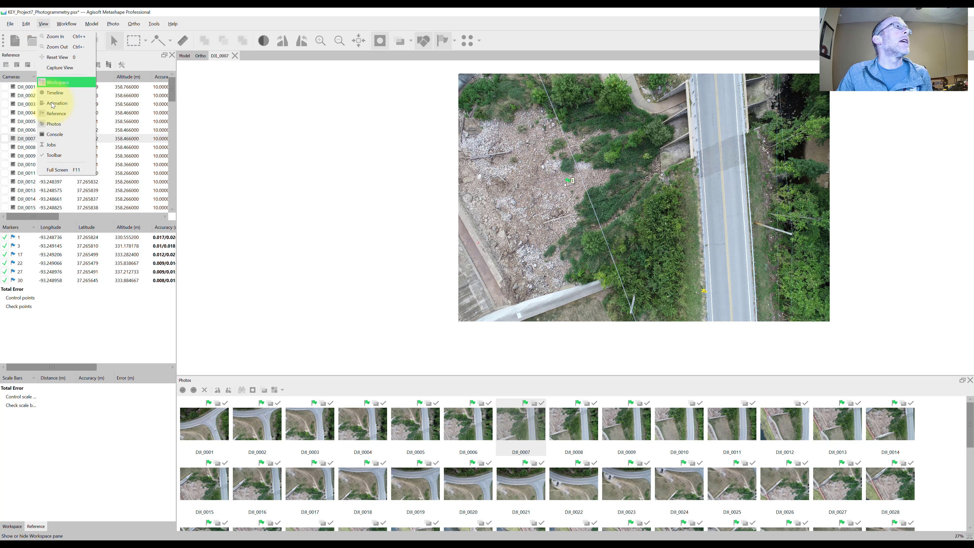
click(57, 134)
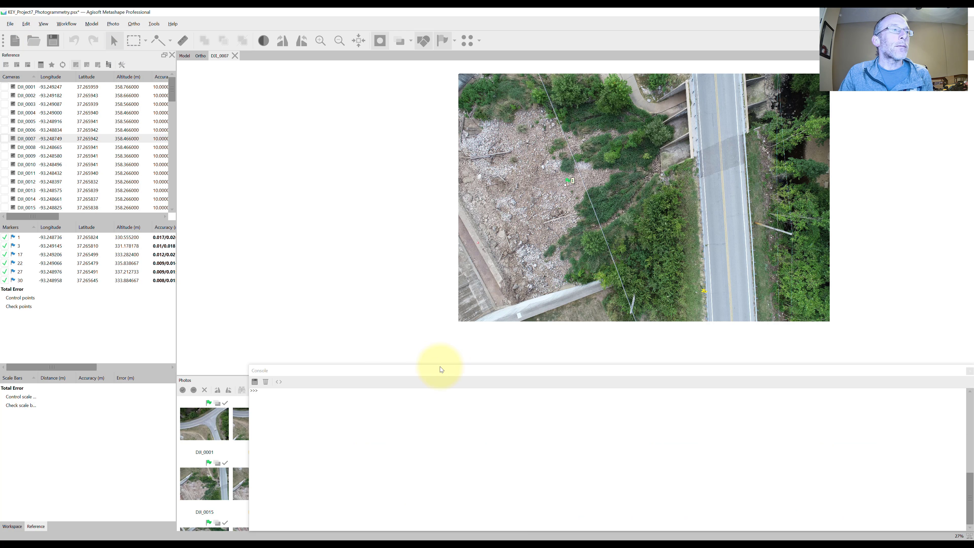
drag(684, 375, 644, 393)
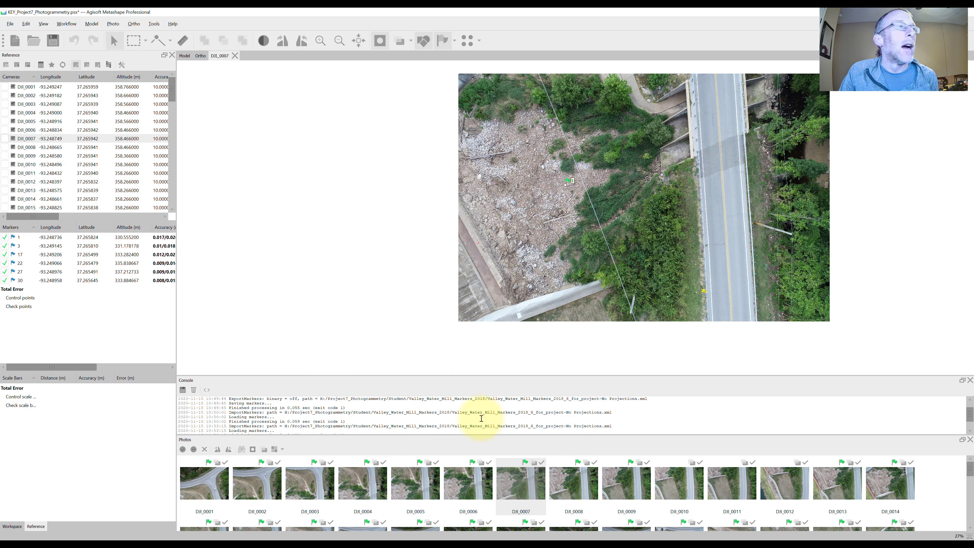
scroll(322, 421, down, 10)
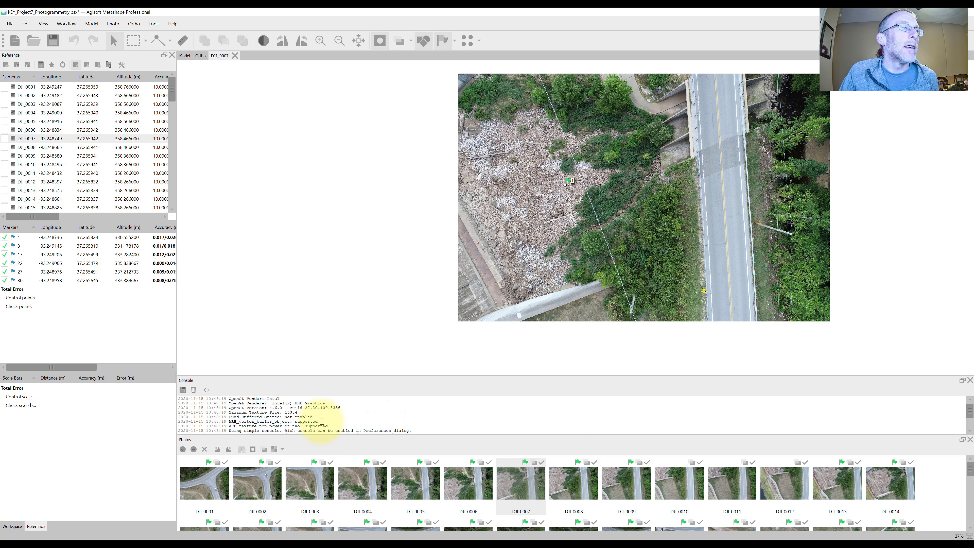
scroll(322, 421, down, 10)
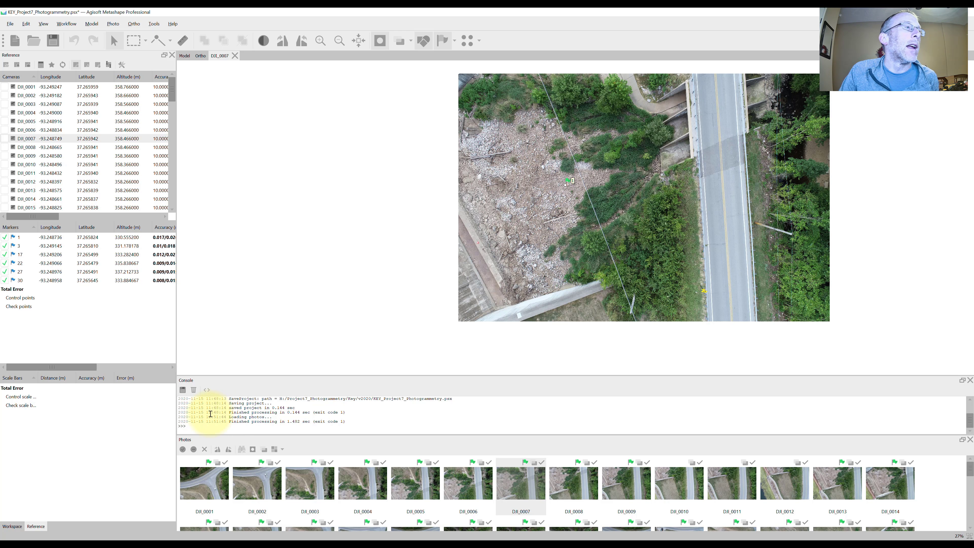
scroll(293, 420, up, 2)
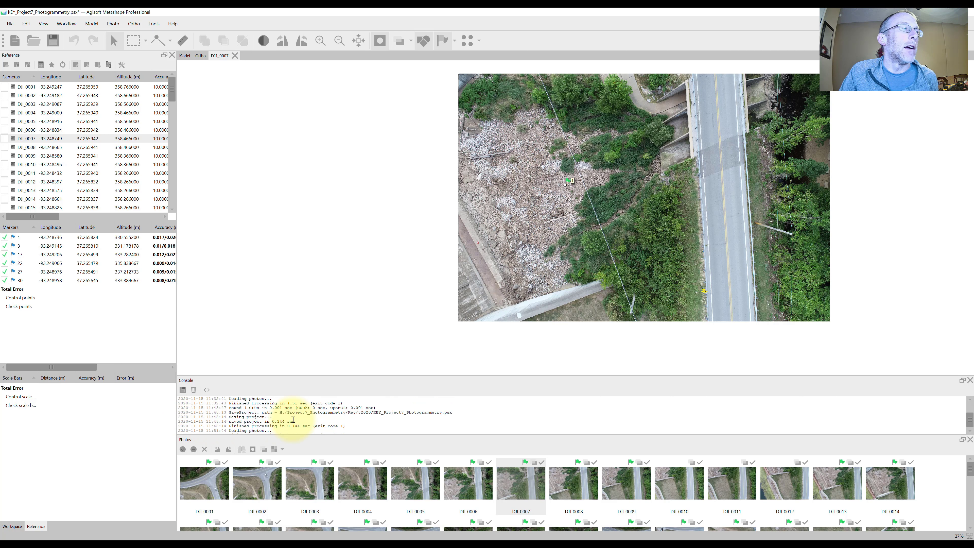
scroll(293, 419, down, 2)
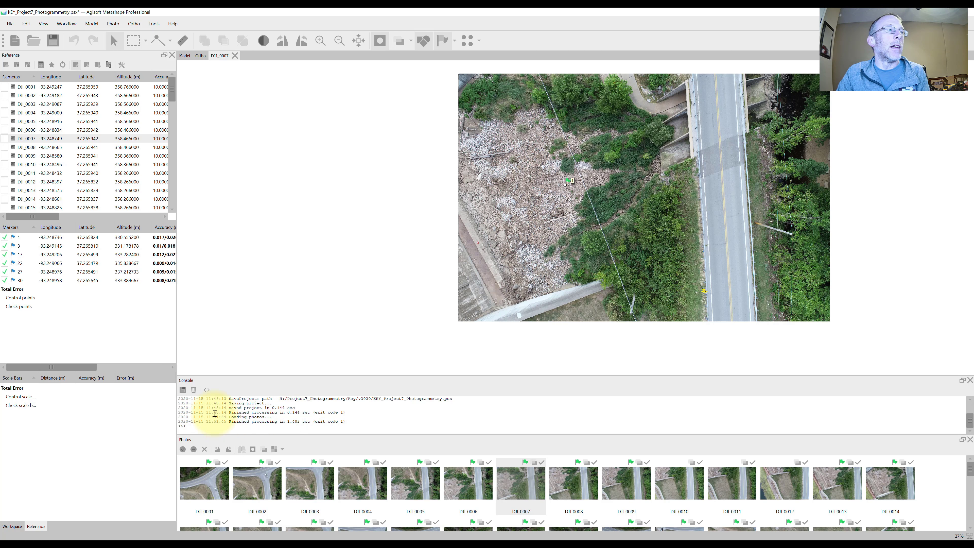
- Save the project and hide the Console, checking where it can be shown again
click(54, 41)
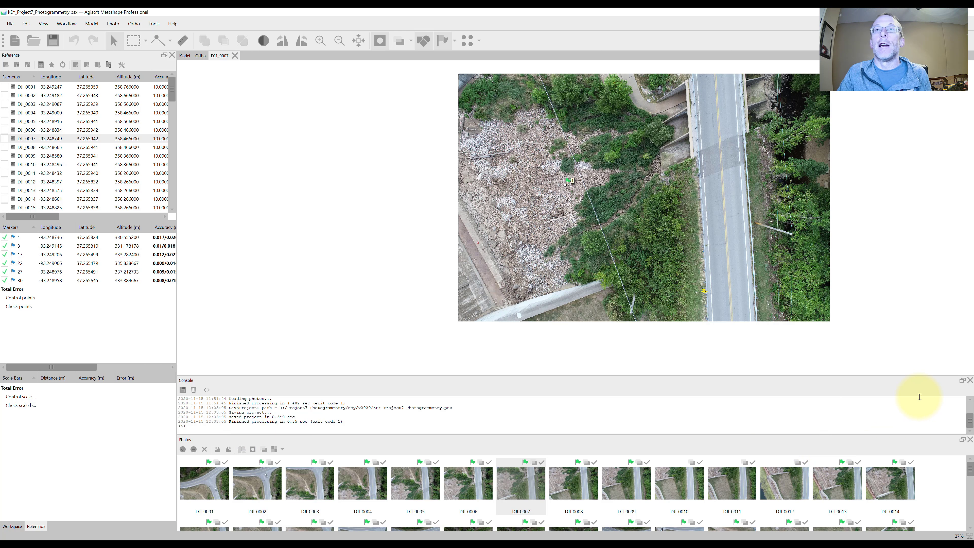
click(970, 380)
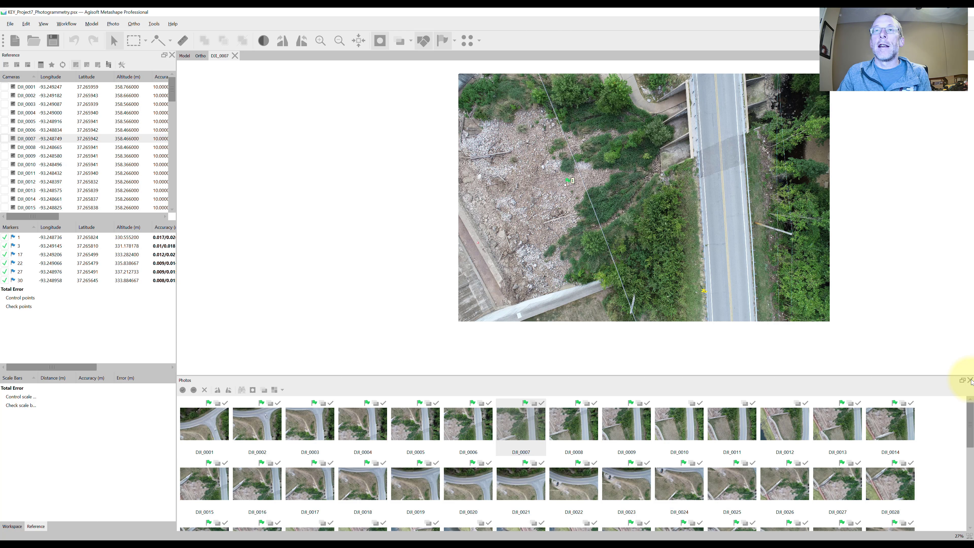
click(44, 24)
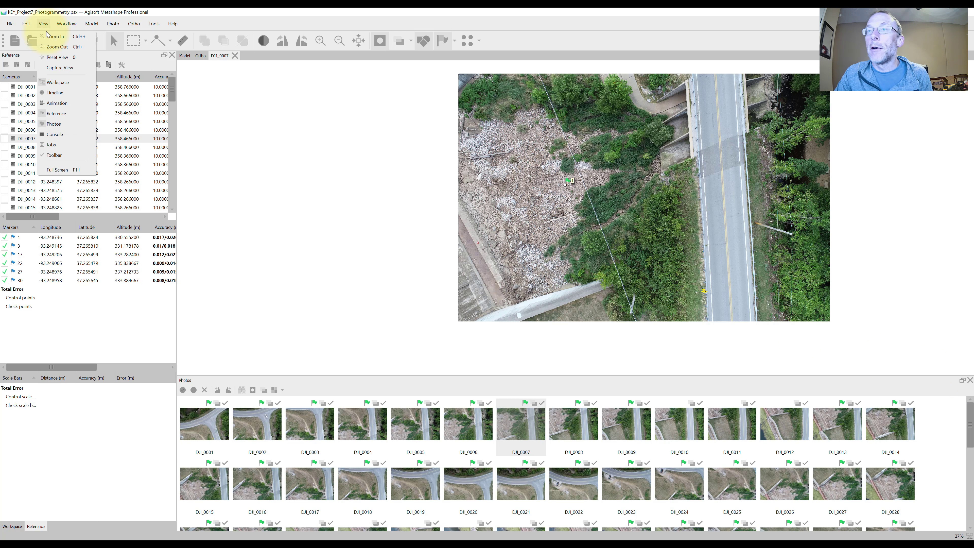
click(445, 343)
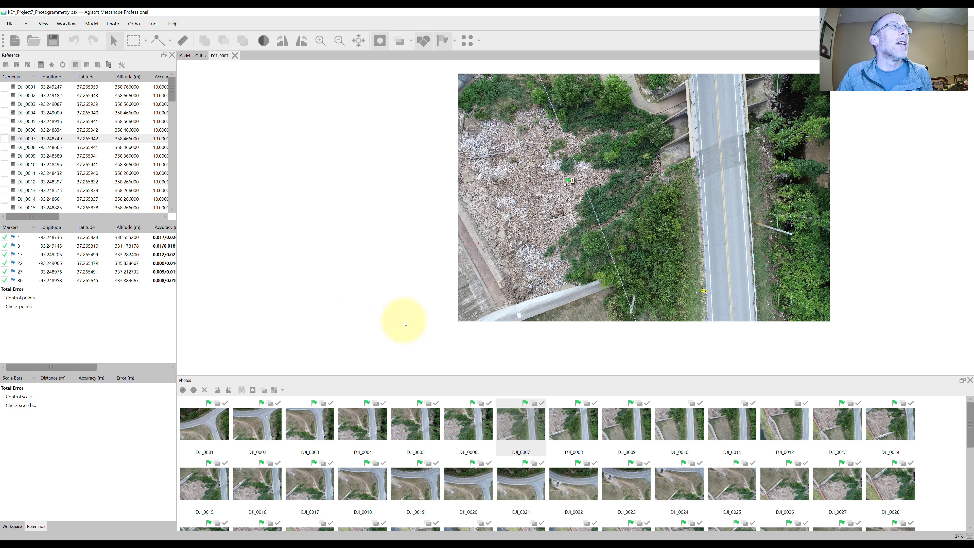
- Review the GPU preferences, switching the Intel UHD Graphics device off and back on, with CPU use during GPU-accelerated processing left enabled
click(157, 25)
click(189, 249)
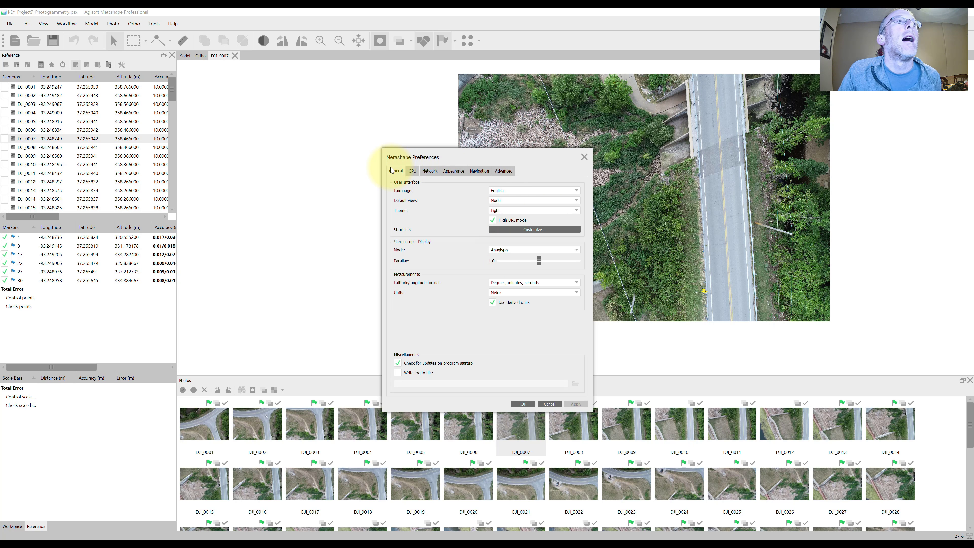
click(412, 171)
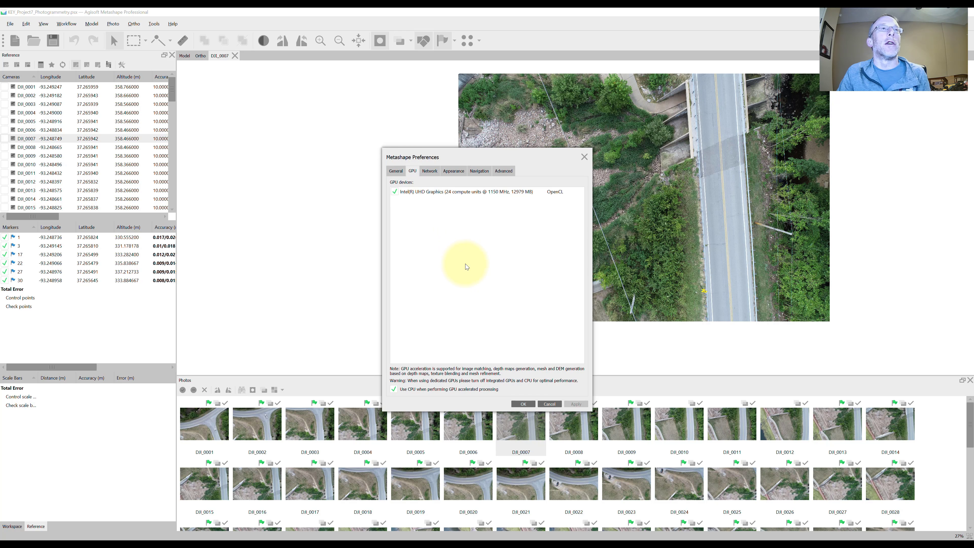
click(395, 192)
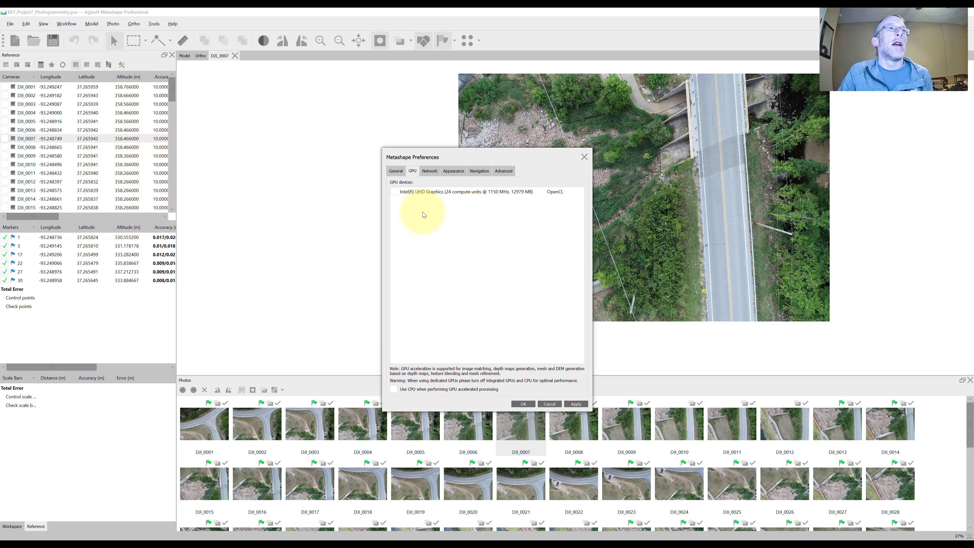
click(395, 193)
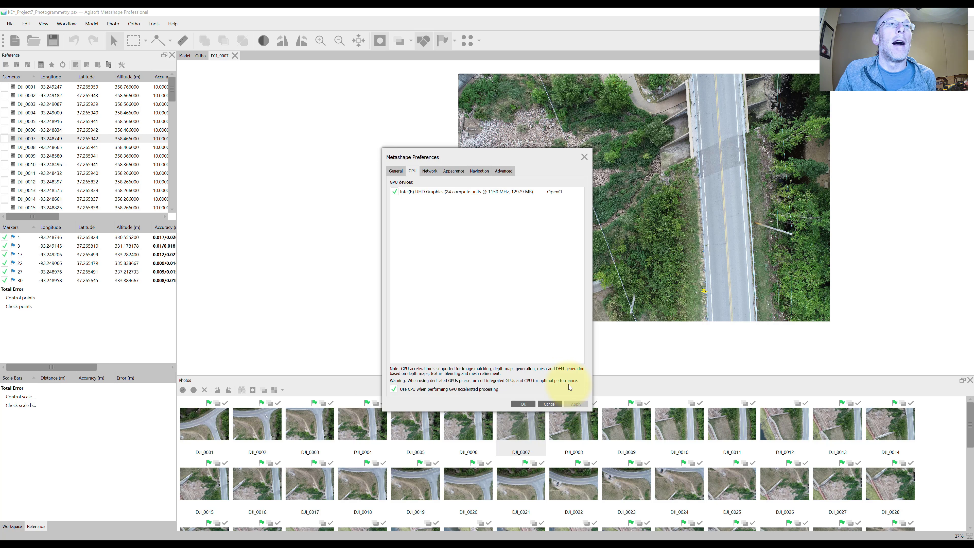
- Review the Network preferences, switch cloud processing on and off again, and close the preferences
click(430, 171)
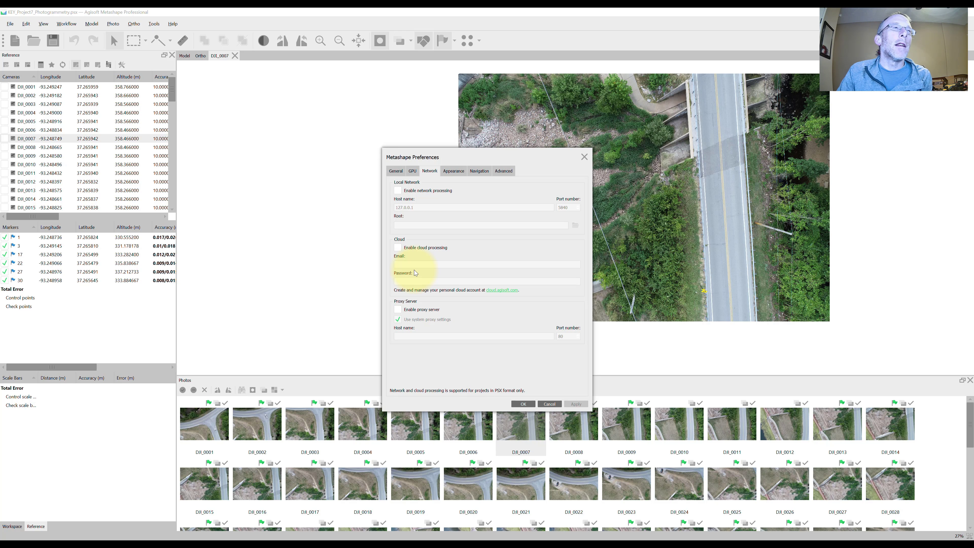
click(397, 249)
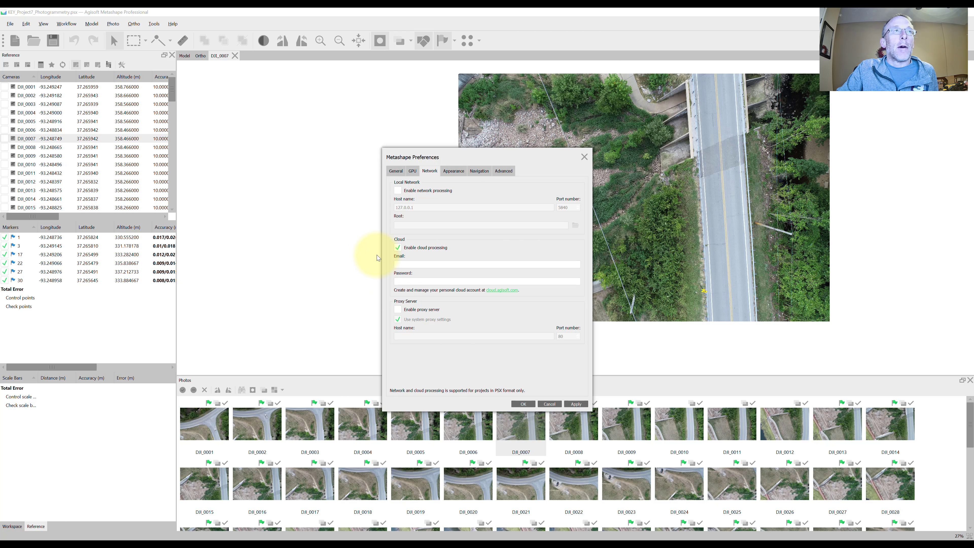
click(398, 247)
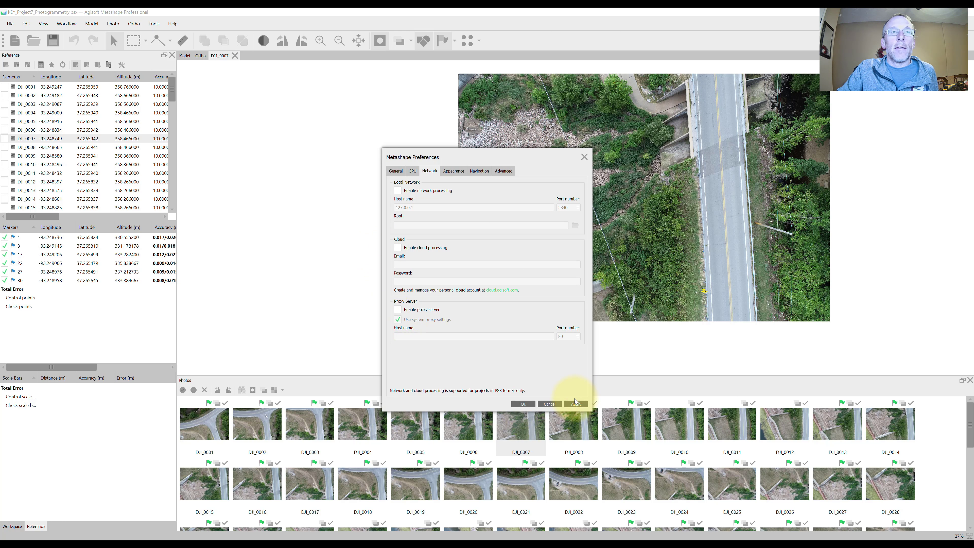
click(524, 403)
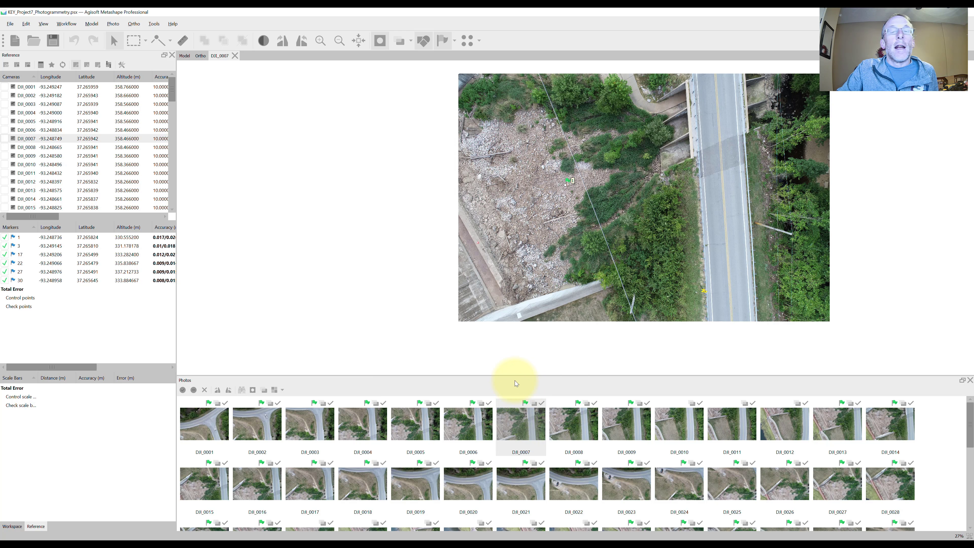